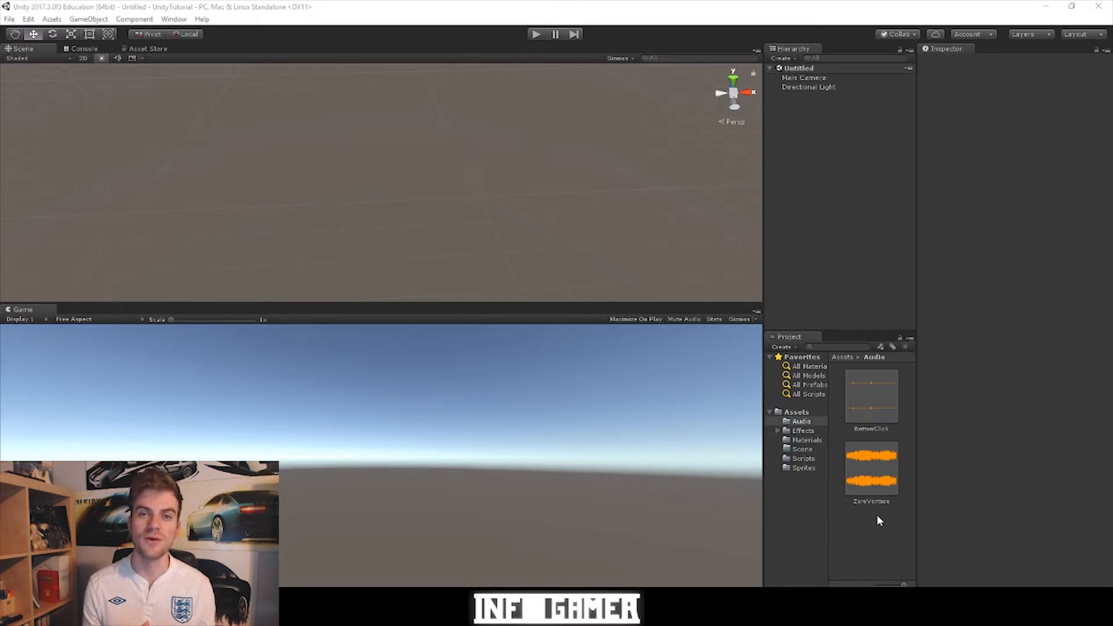
- Add a UI Canvas to the scene
{"action": "left_click", "coordinate": [387, 131]}
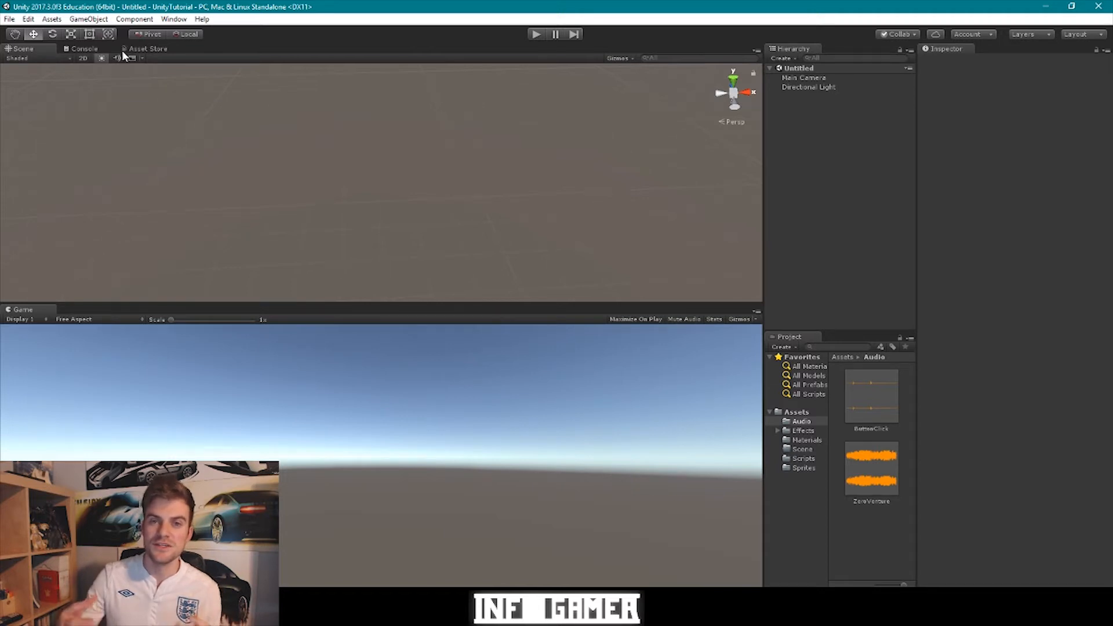
{"action": "left_click", "coordinate": [89, 19]}
{"action": "mouse_move", "coordinate": [47, 139]}
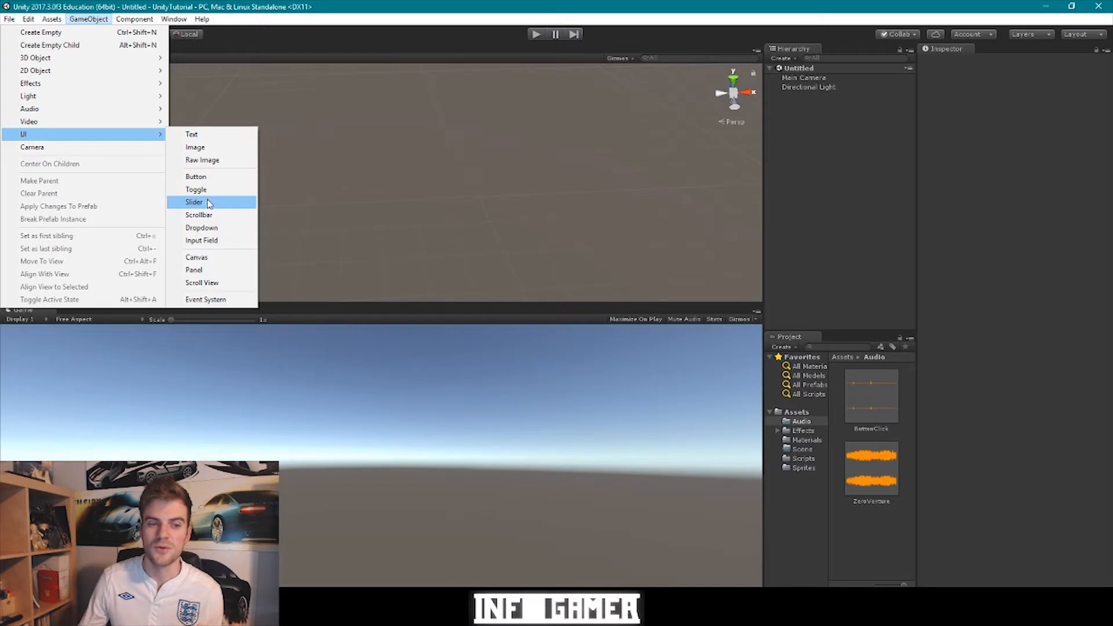
{"action": "left_click", "coordinate": [210, 259]}
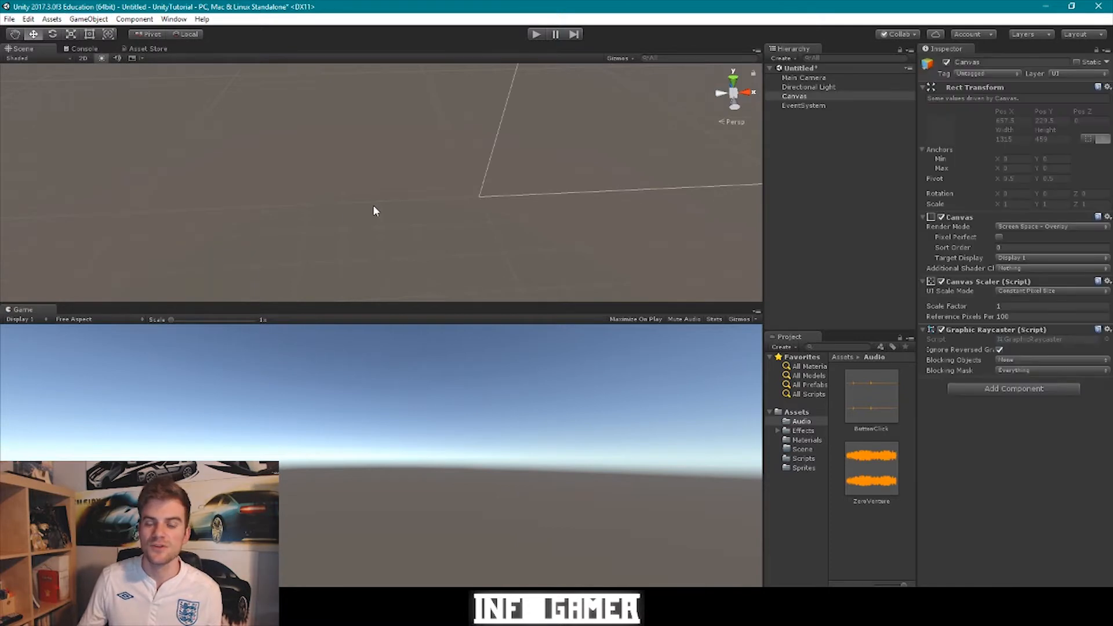
{"action": "left_click_drag", "start_coordinate": [479, 187], "coordinate": [522, 160], "text": "alt"}
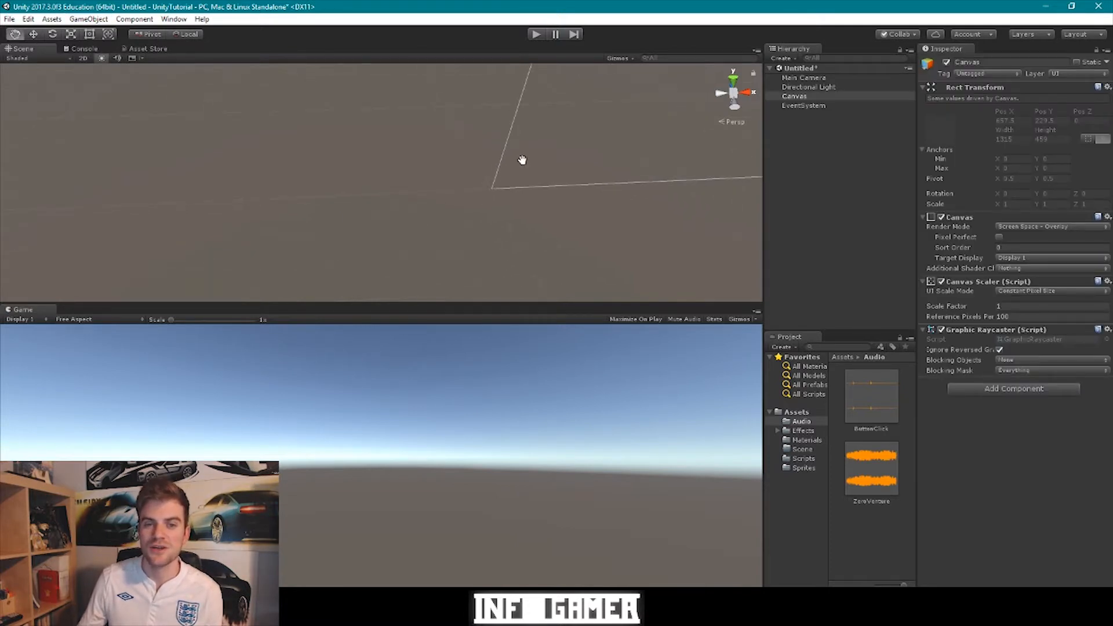
{"action": "middle_click_drag", "start_coordinate": [522, 160], "coordinate": [290, 181]}
{"action": "left_click_drag", "start_coordinate": [290, 181], "coordinate": [280, 280], "text": "alt"}
{"action": "scroll", "coordinate": [280, 272], "scroll_direction": "down", "scroll_amount": 3, "text": "alt"}
{"action": "middle_click_drag", "start_coordinate": [281, 266], "coordinate": [301, 164]}
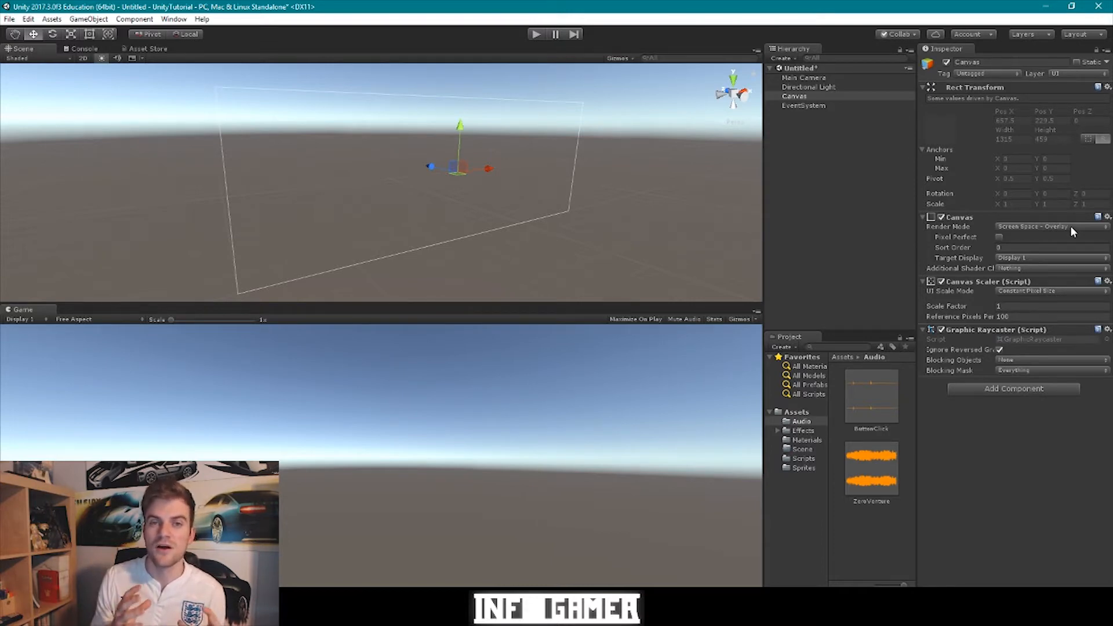
- Try the World Space render mode on the Canvas, and return it to Screen Space - Overlay
{"action": "left_click", "coordinate": [954, 227]}
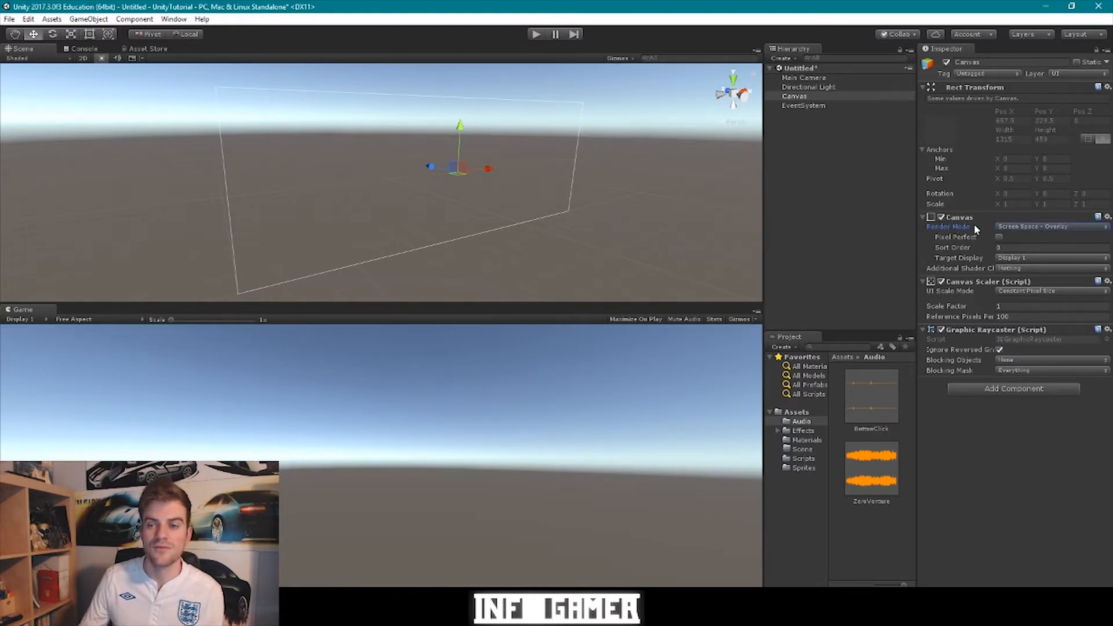
{"action": "left_click", "coordinate": [1026, 227]}
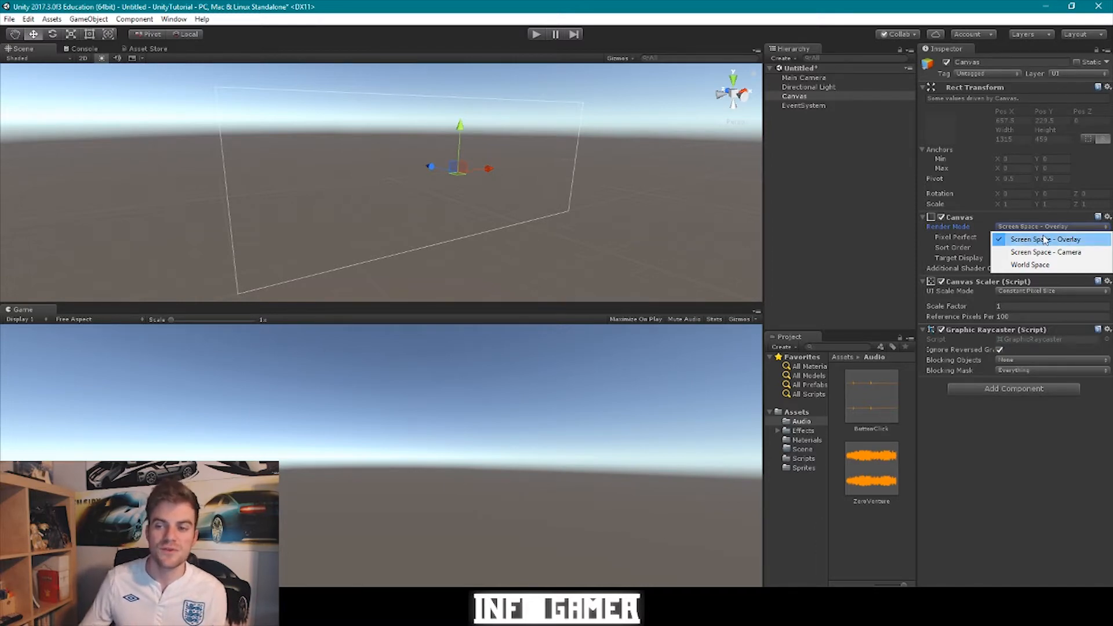
{"action": "left_click", "coordinate": [1038, 265]}
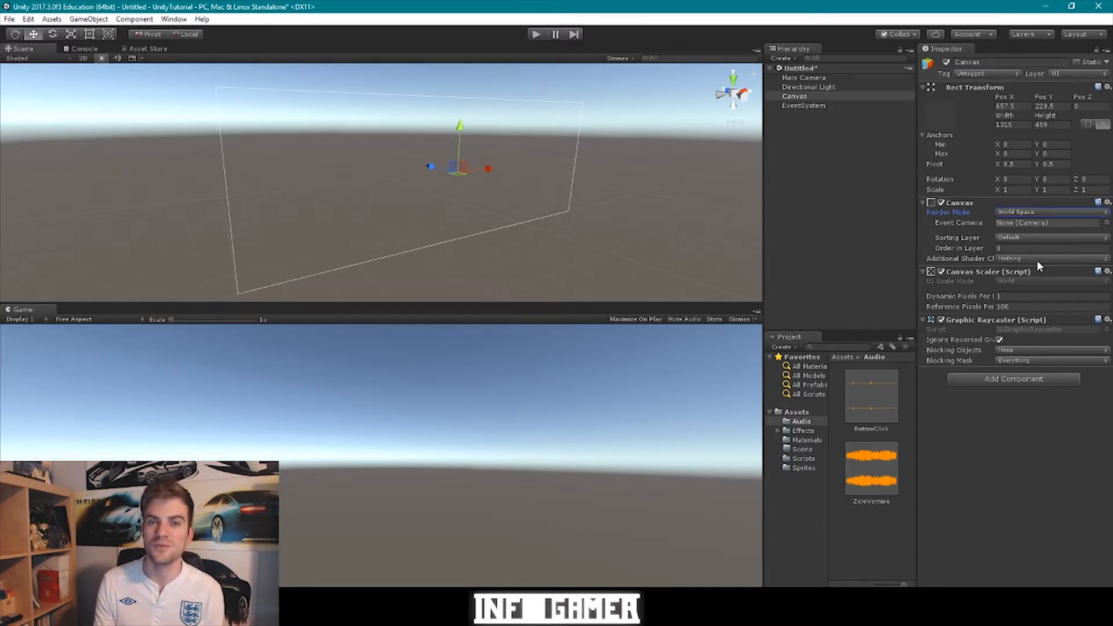
{"action": "left_click", "coordinate": [1014, 214]}
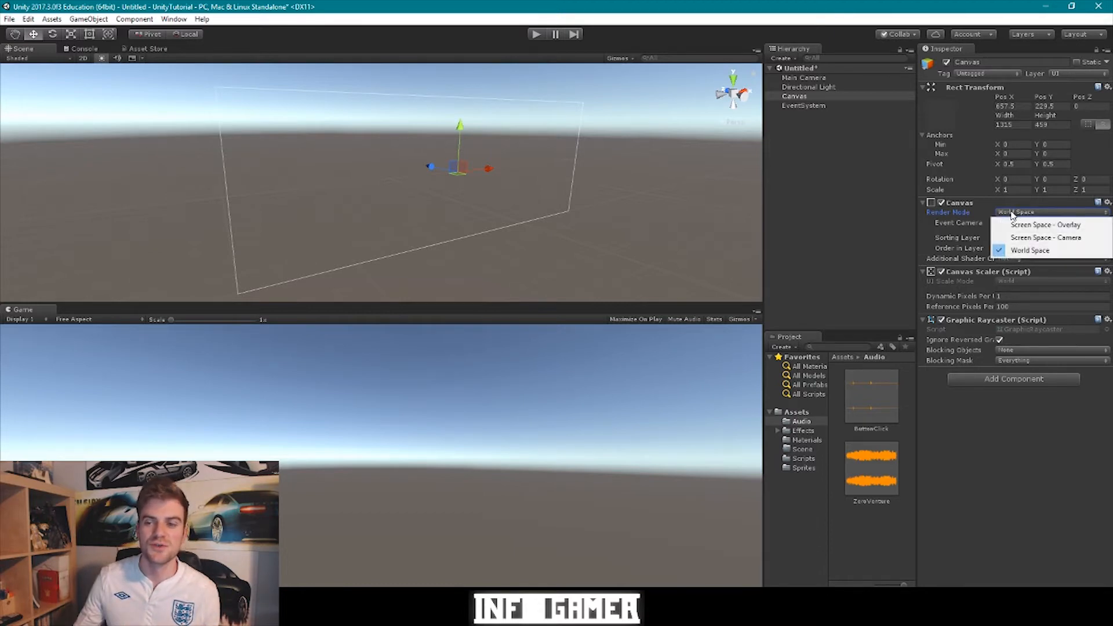
{"action": "left_click", "coordinate": [1016, 226]}
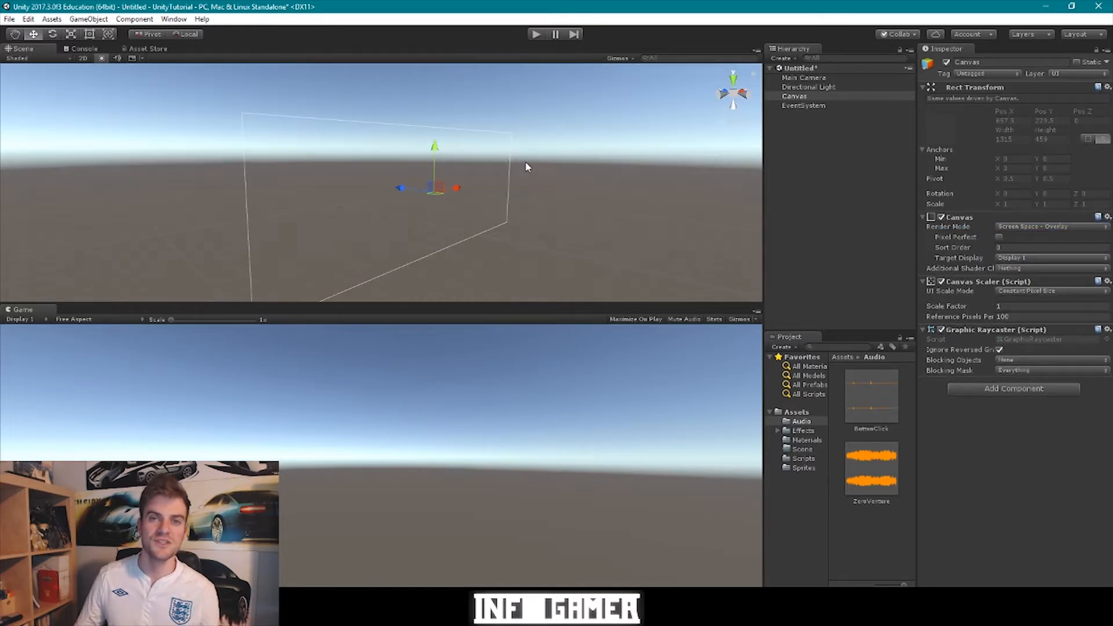
- Adjust the split between the Scene and Game views, and set the Game view's aspect ratio to 16:9
{"action": "left_click_drag", "start_coordinate": [503, 180], "coordinate": [406, 221], "text": "alt"}
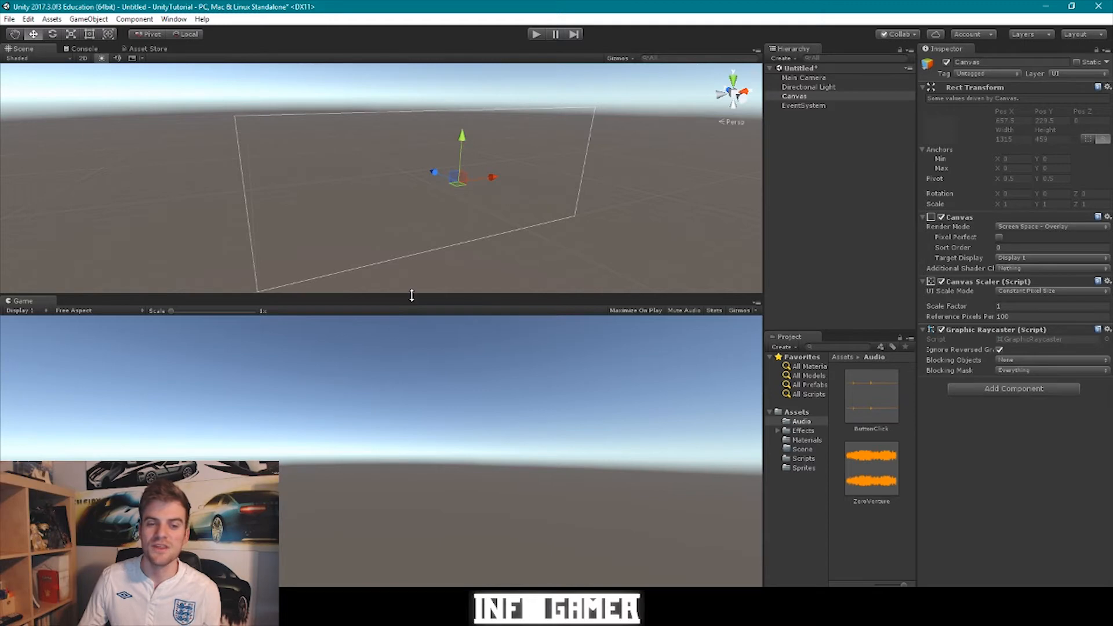
{"action": "left_click_drag", "start_coordinate": [412, 296], "coordinate": [414, 378]}
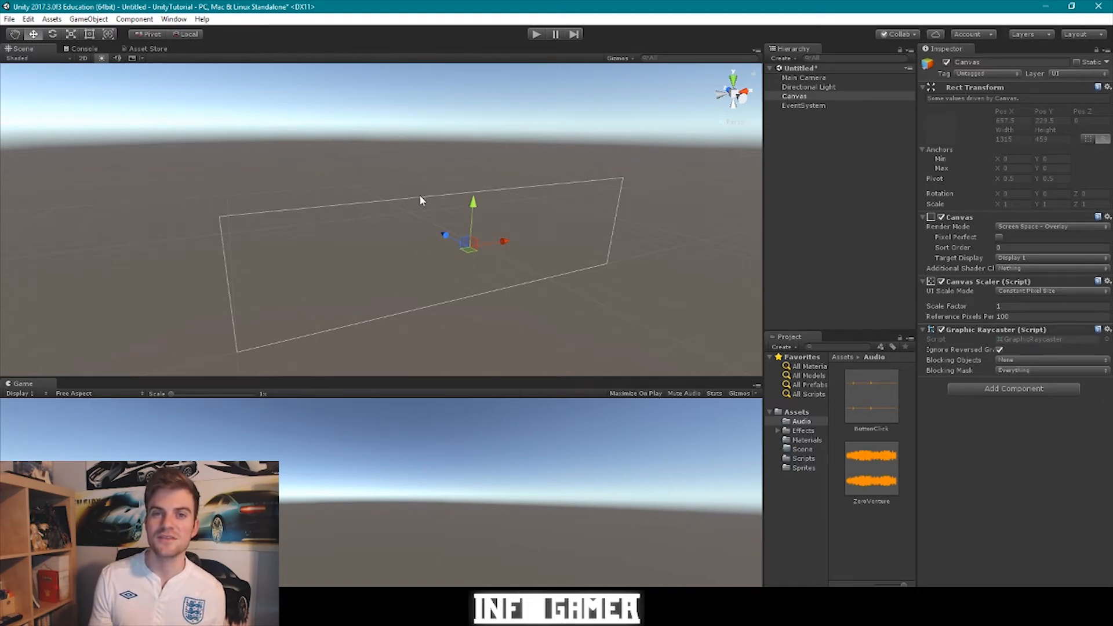
{"action": "left_click_drag", "start_coordinate": [321, 378], "coordinate": [321, 319]}
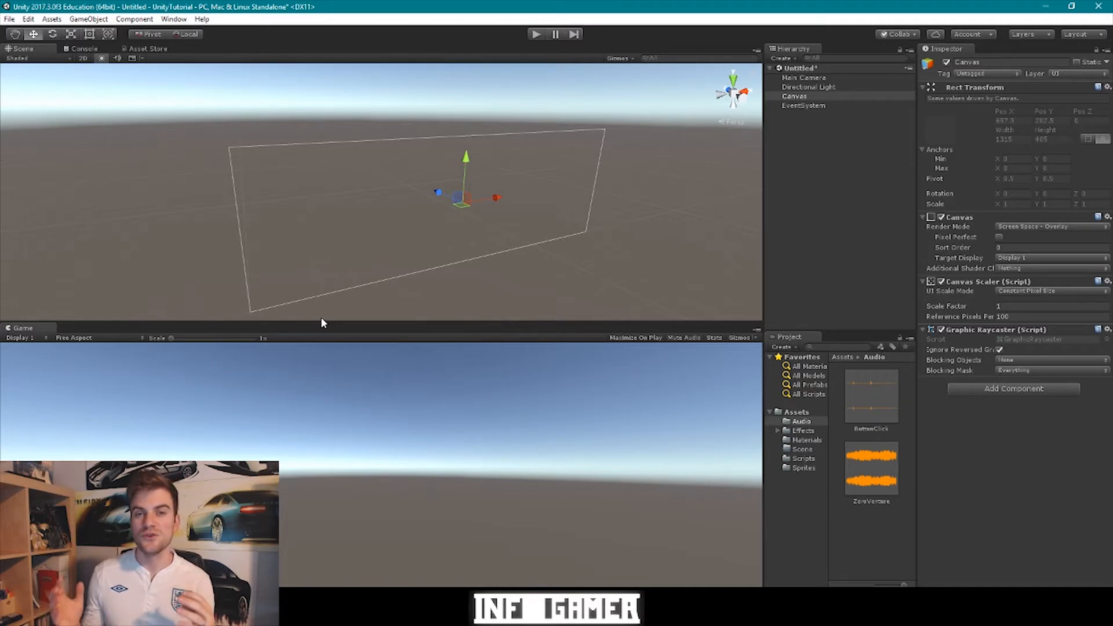
{"action": "left_click", "coordinate": [131, 339]}
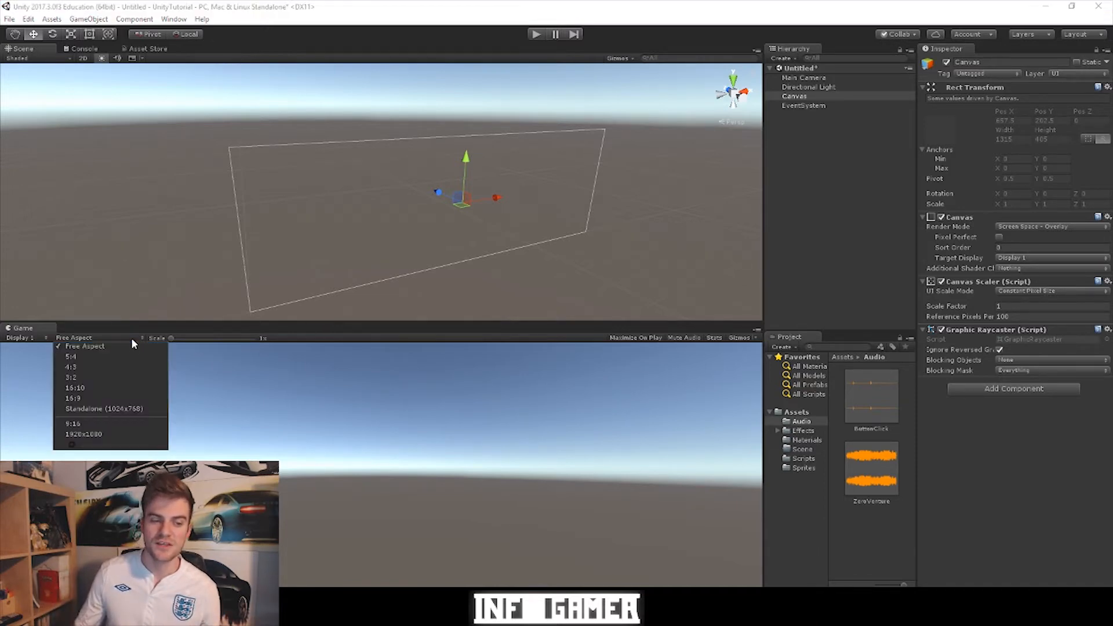
{"action": "left_click", "coordinate": [88, 399]}
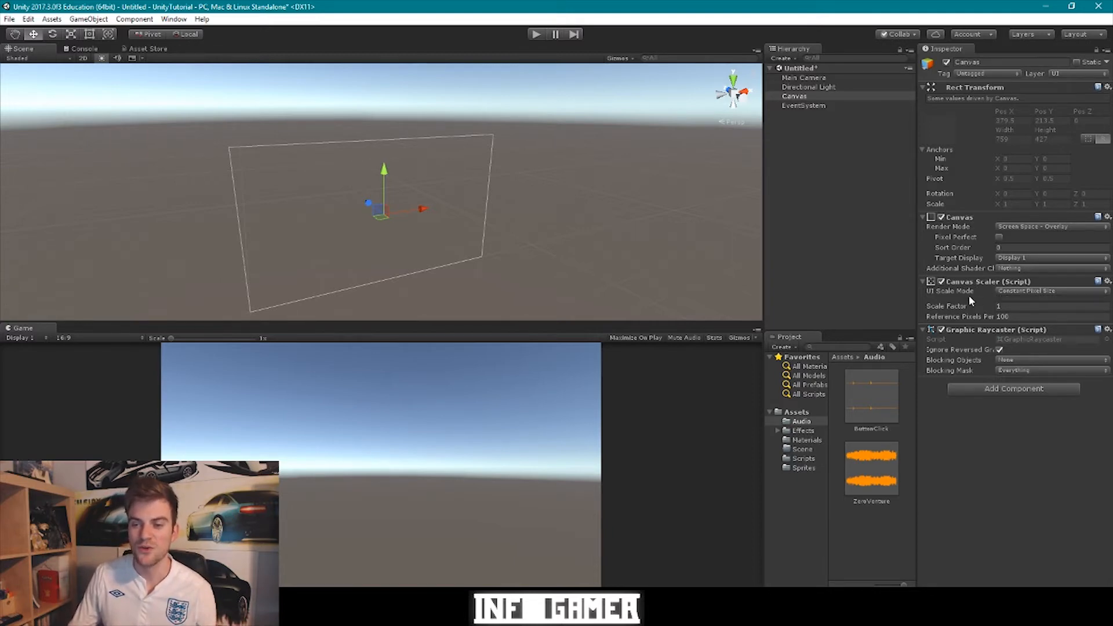
- Make the Canvas Scaler use Scale With Screen Size with a reference resolution of 1920 x 1080
{"action": "left_click", "coordinate": [1008, 292]}
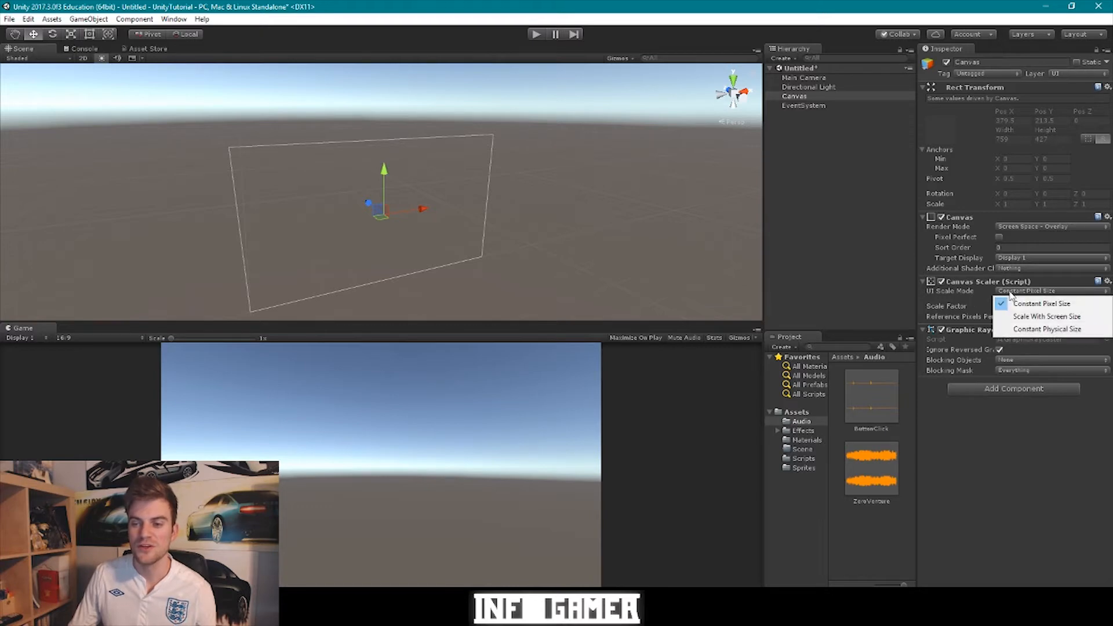
{"action": "left_click", "coordinate": [1010, 318]}
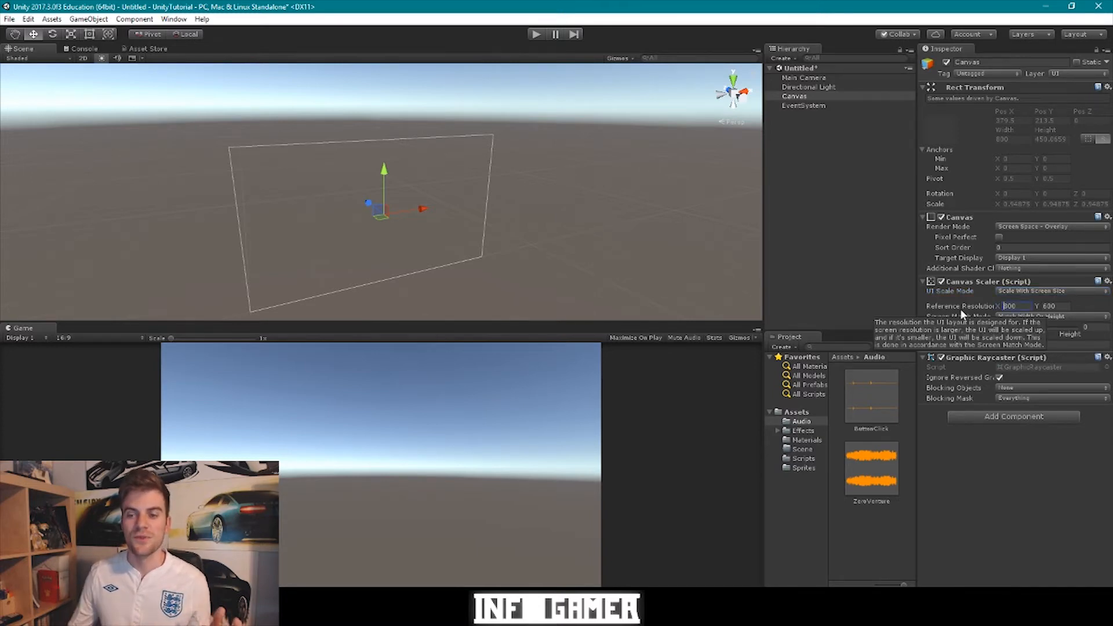
{"action": "left_click", "coordinate": [1012, 306]}
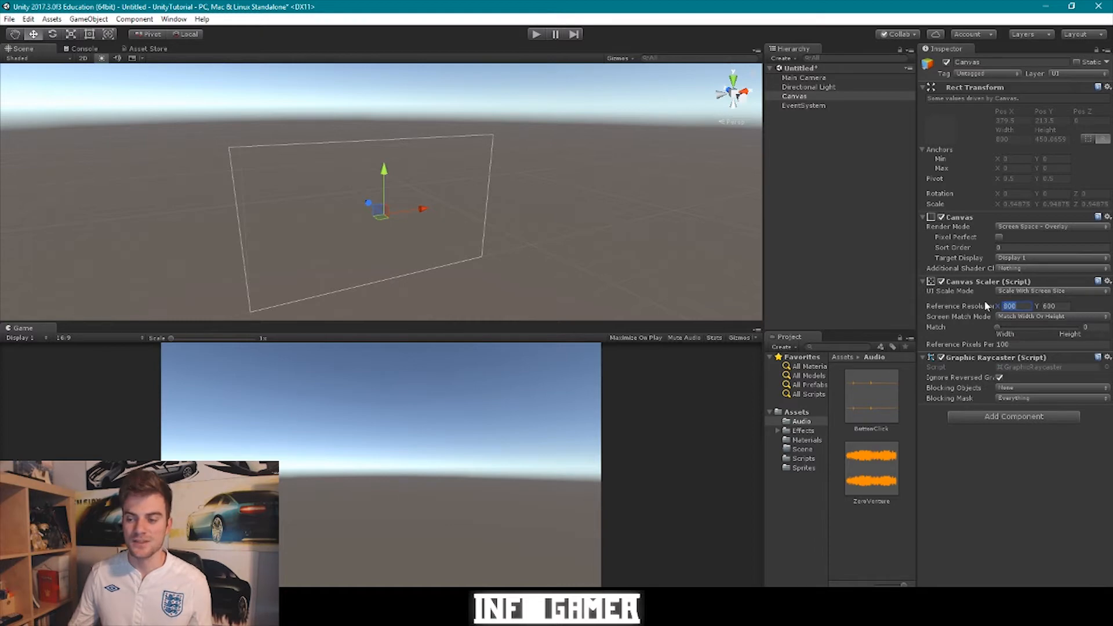
{"action": "type", "text": "1920"}
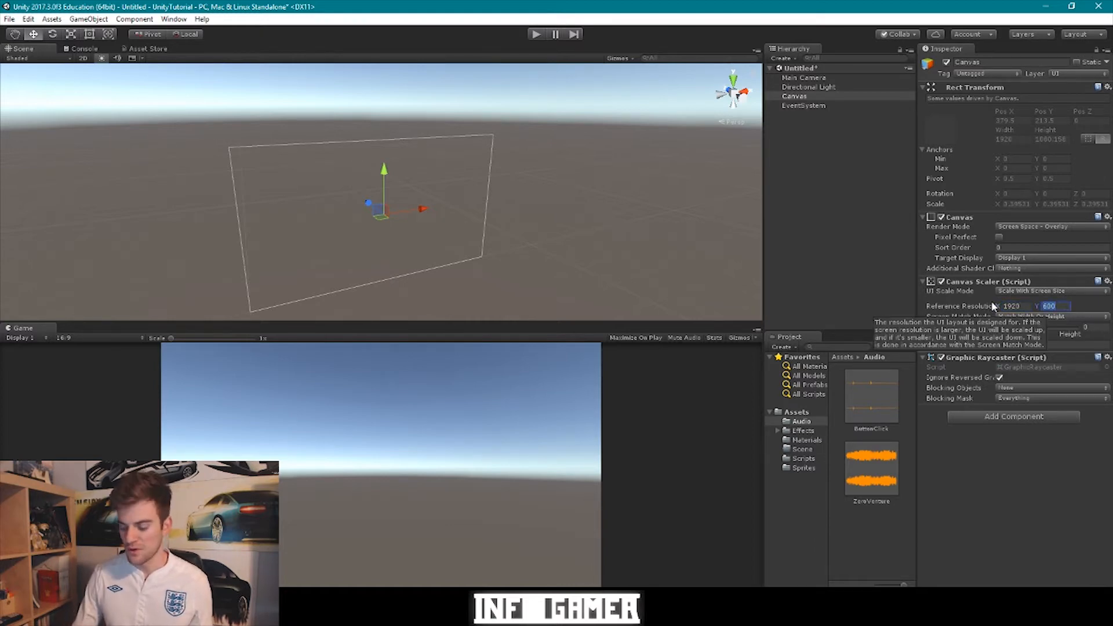
{"action": "type", "text": "1080"}
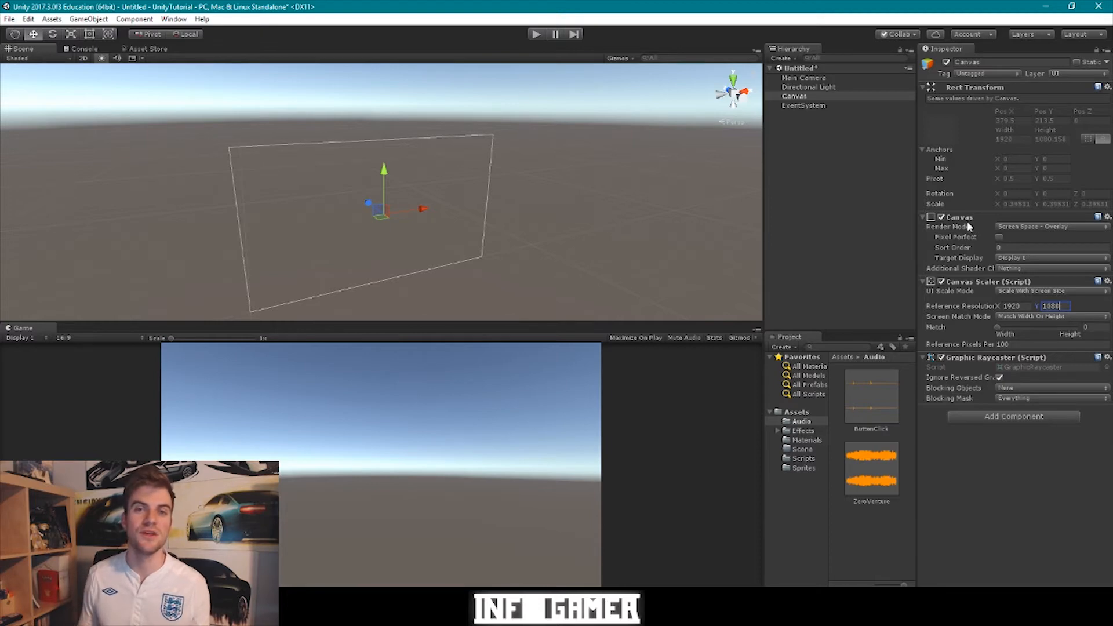
{"action": "left_click", "coordinate": [838, 164]}
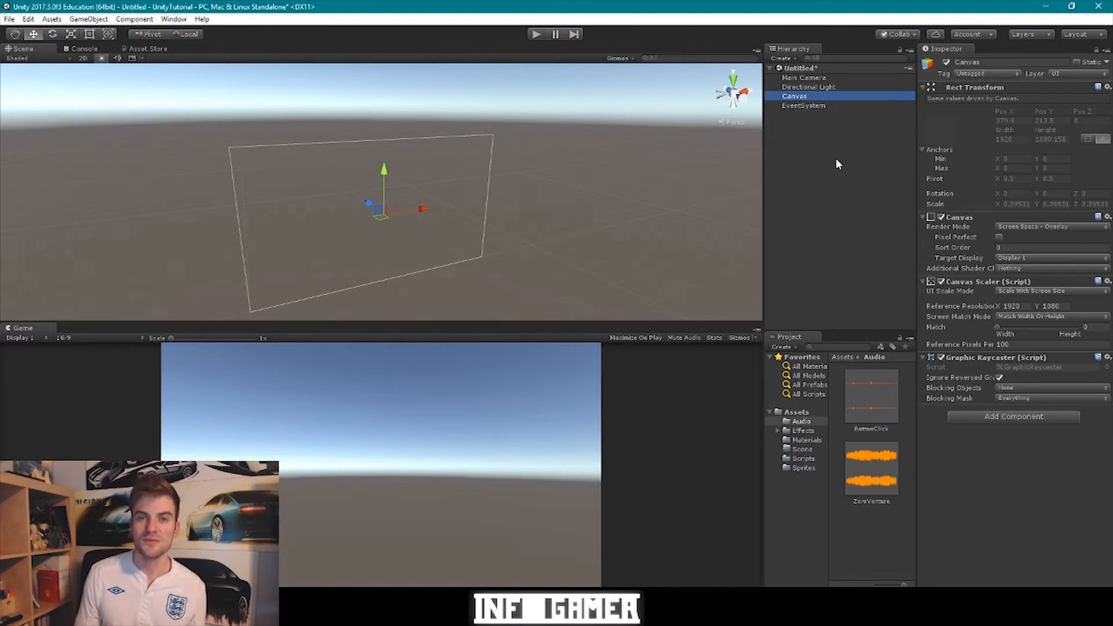
- Add a Text, an Image, a Raw Image, a Button and a Toggle to the Canvas
{"action": "left_click", "coordinate": [783, 59]}
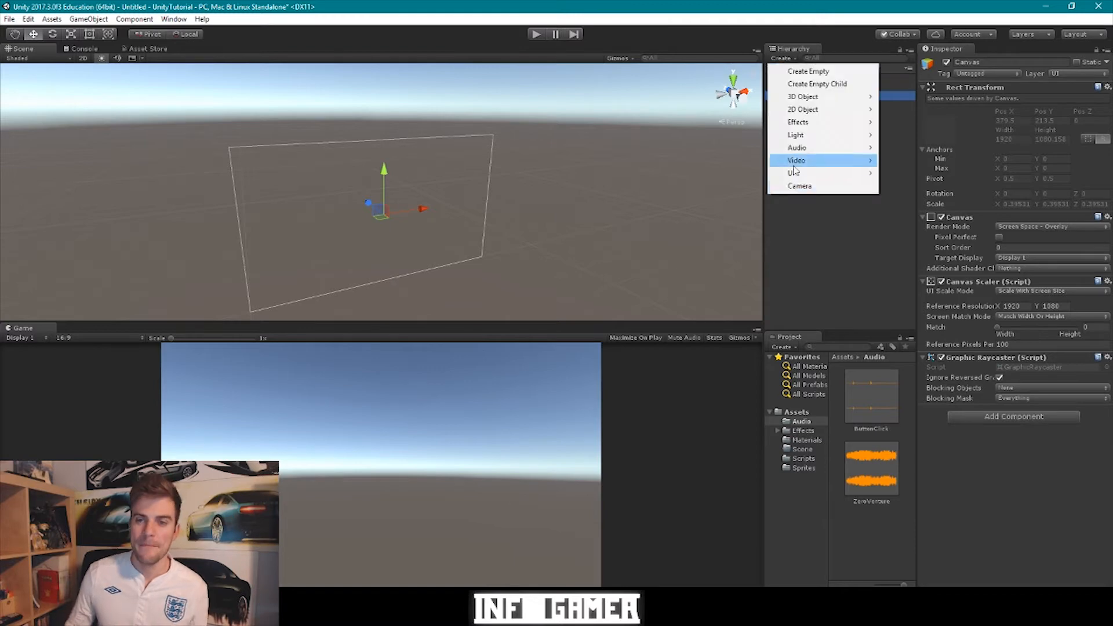
{"action": "left_click", "coordinate": [905, 174]}
{"action": "left_click", "coordinate": [782, 58]}
{"action": "left_click", "coordinate": [905, 187]}
{"action": "left_click", "coordinate": [783, 59]}
{"action": "left_click", "coordinate": [905, 199]}
{"action": "left_click", "coordinate": [783, 59]}
{"action": "left_click", "coordinate": [904, 216]}
{"action": "left_click", "coordinate": [786, 59]}
{"action": "left_click", "coordinate": [710, 225]}
- Add a Slider, a Scrollbar, a Dropdown and an Input Field to the Canvas
{"action": "left_click", "coordinate": [787, 58]}
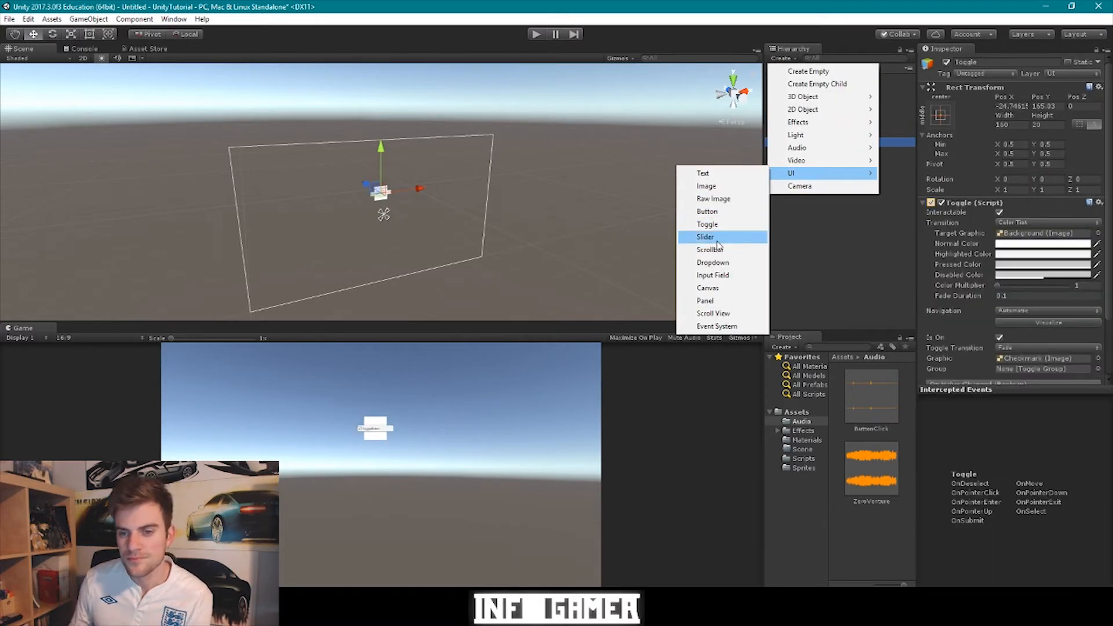
{"action": "left_click", "coordinate": [716, 238]}
{"action": "left_click", "coordinate": [786, 59]}
{"action": "left_click", "coordinate": [712, 250]}
{"action": "left_click", "coordinate": [786, 58]}
{"action": "mouse_move", "coordinate": [793, 174]}
{"action": "left_click", "coordinate": [707, 265]}
{"action": "left_click", "coordinate": [787, 58]}
{"action": "left_click", "coordinate": [712, 276]}
- Add a Panel as the first child of the Canvas, and add a Scroll View after the other elements
{"action": "left_click", "coordinate": [787, 59]}
{"action": "left_click", "coordinate": [708, 301]}
{"action": "left_click_drag", "start_coordinate": [800, 189], "coordinate": [800, 101]}
{"action": "left_click", "coordinate": [787, 59]}
{"action": "left_click", "coordinate": [712, 326]}
{"action": "left_click", "coordinate": [796, 96]}
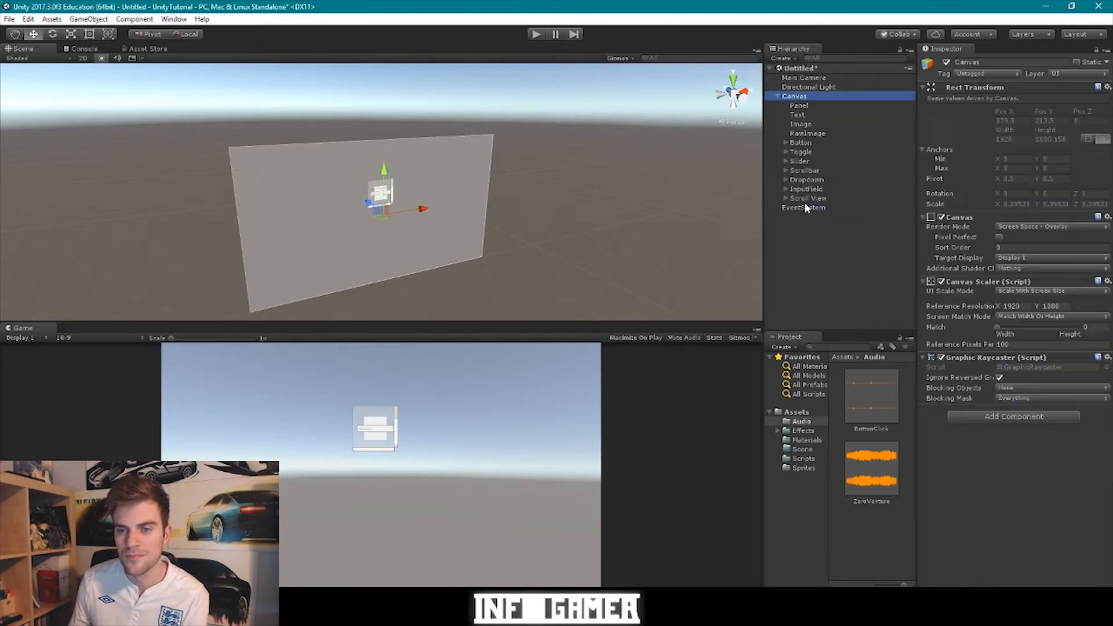
{"action": "left_click", "coordinate": [805, 200]}
{"action": "left_click", "coordinate": [806, 244]}
{"action": "left_click", "coordinate": [800, 199]}
{"action": "left_click", "coordinate": [804, 207]}
{"action": "left_click", "coordinate": [799, 106]}
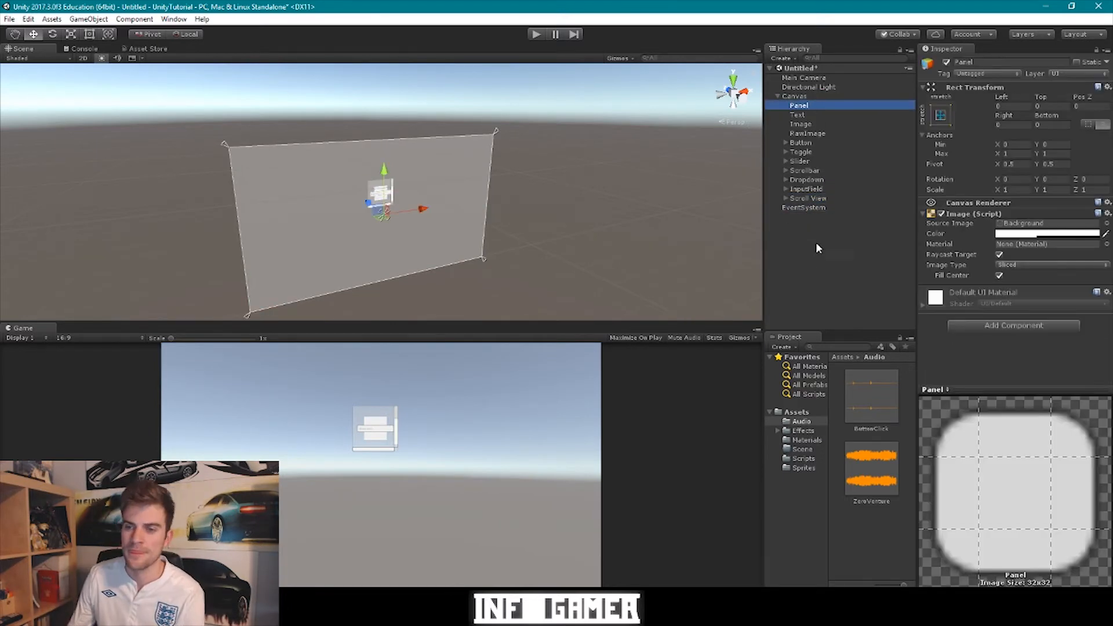
- Spread the Text, Image and Raw Image apart on the left side of the Canvas
{"action": "left_click", "coordinate": [797, 114]}
{"action": "scroll", "coordinate": [305, 149], "scroll_direction": "up", "scroll_amount": 5}
{"action": "left_click", "coordinate": [801, 124]}
{"action": "left_click", "coordinate": [808, 133]}
{"action": "left_click_drag", "start_coordinate": [592, 241], "coordinate": [496, 260]}
- Arrange the Button, Toggle and Slider in a column beside the images, with the Scrollbar to the right of the Button
{"action": "left_click", "coordinate": [801, 143]}
{"action": "left_click", "coordinate": [801, 152]}
{"action": "left_click_drag", "start_coordinate": [454, 227], "coordinate": [455, 209]}
{"action": "left_click", "coordinate": [802, 161]}
{"action": "left_click_drag", "start_coordinate": [593, 240], "coordinate": [544, 249]}
{"action": "left_click", "coordinate": [804, 170]}
{"action": "left_click_drag", "start_coordinate": [513, 216], "coordinate": [514, 175]}
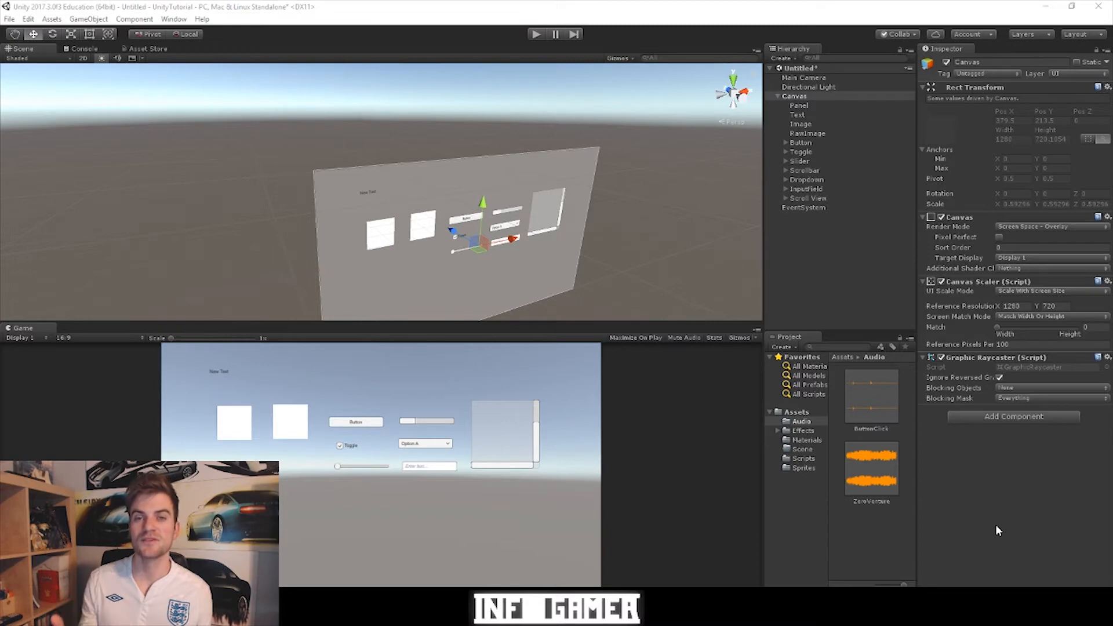
- Set the Panel's Left, Top, Right and Bottom offsets to 100 each
{"action": "left_click", "coordinate": [798, 107]}
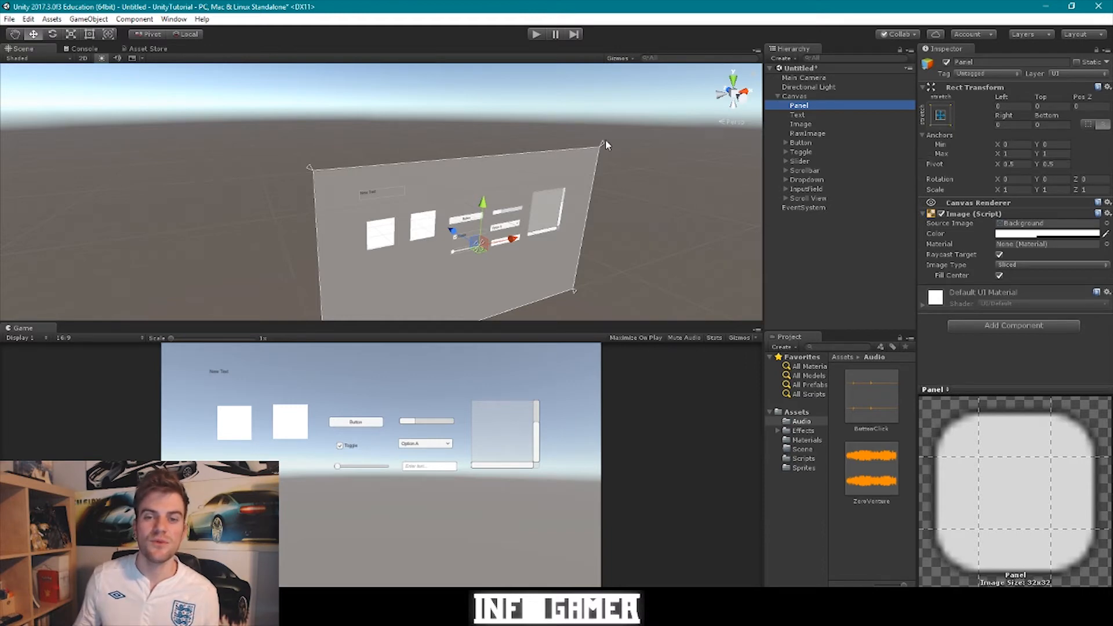
{"action": "left_click_drag", "start_coordinate": [619, 151], "coordinate": [548, 136], "text": "alt"}
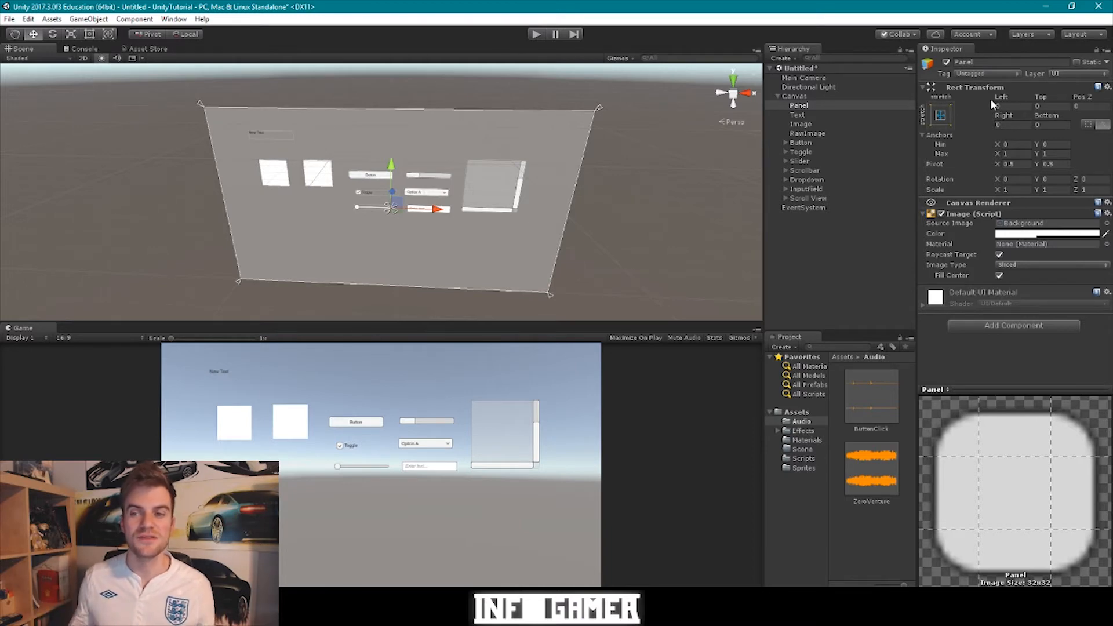
{"action": "left_click", "coordinate": [1048, 107]}
{"action": "left_click", "coordinate": [1011, 106]}
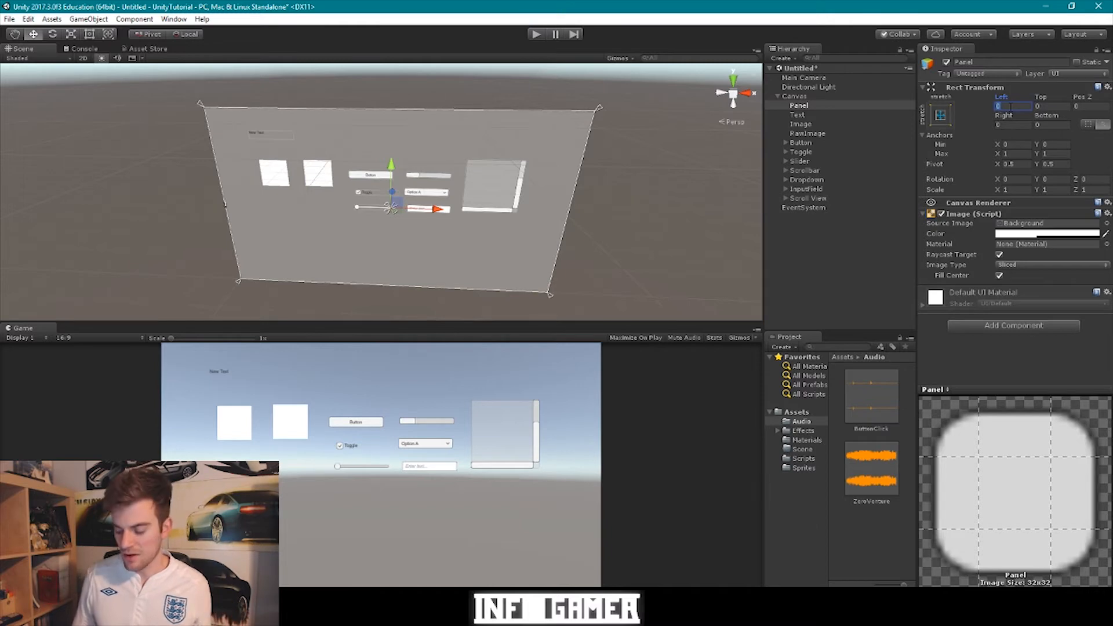
{"action": "type", "text": "100"}
{"action": "key", "text": "Tab"}
{"action": "type", "text": "100"}
{"action": "key", "text": "Tab"}
{"action": "key", "text": "Tab"}
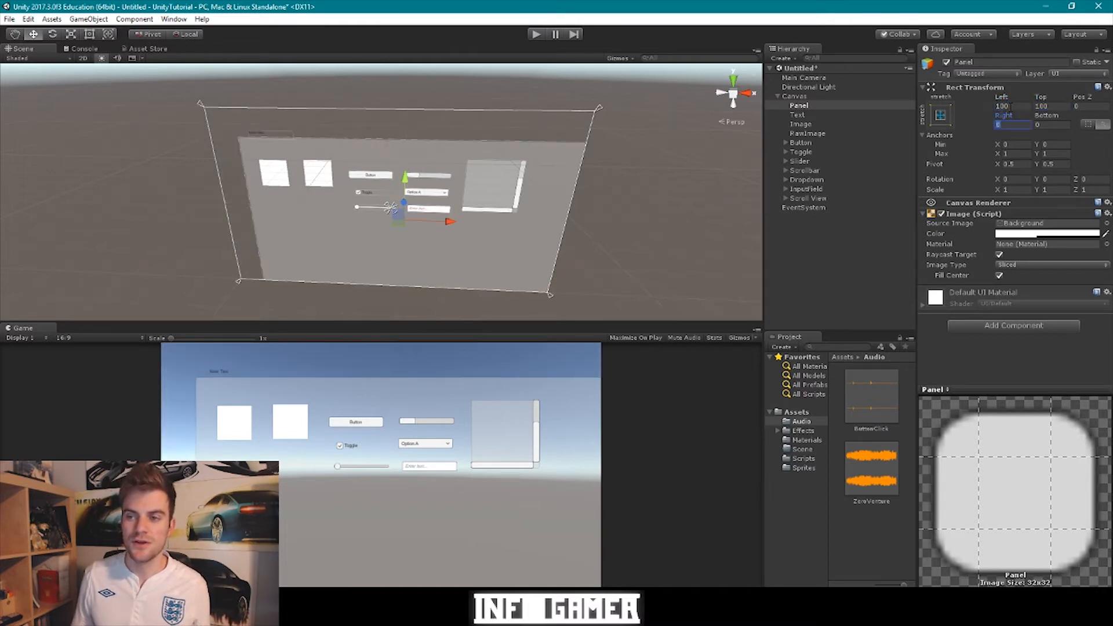
{"action": "type", "text": "100"}
{"action": "key", "text": "Tab"}
{"action": "type", "text": "100"}
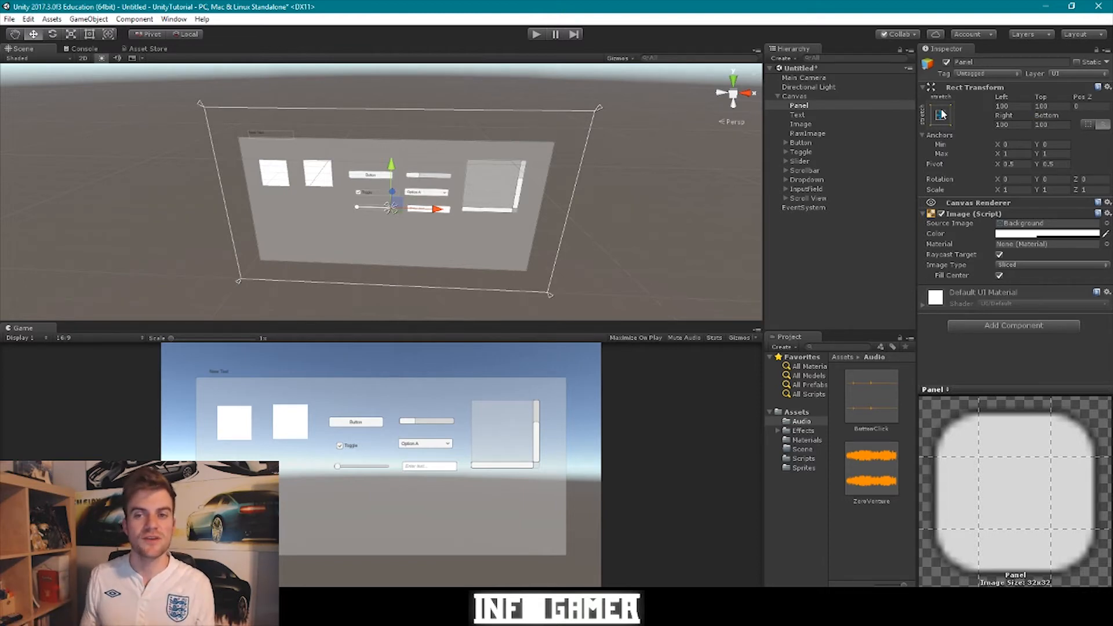
- Change the Panel's anchor preset to middle center
{"action": "left_click", "coordinate": [941, 113]}
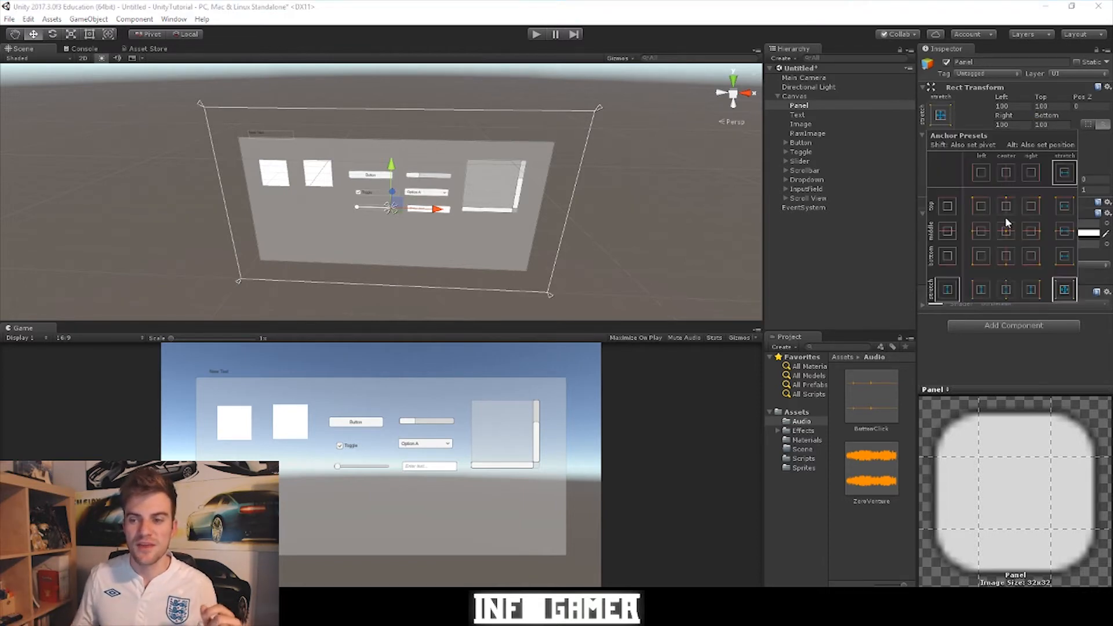
{"action": "left_click", "coordinate": [1007, 231]}
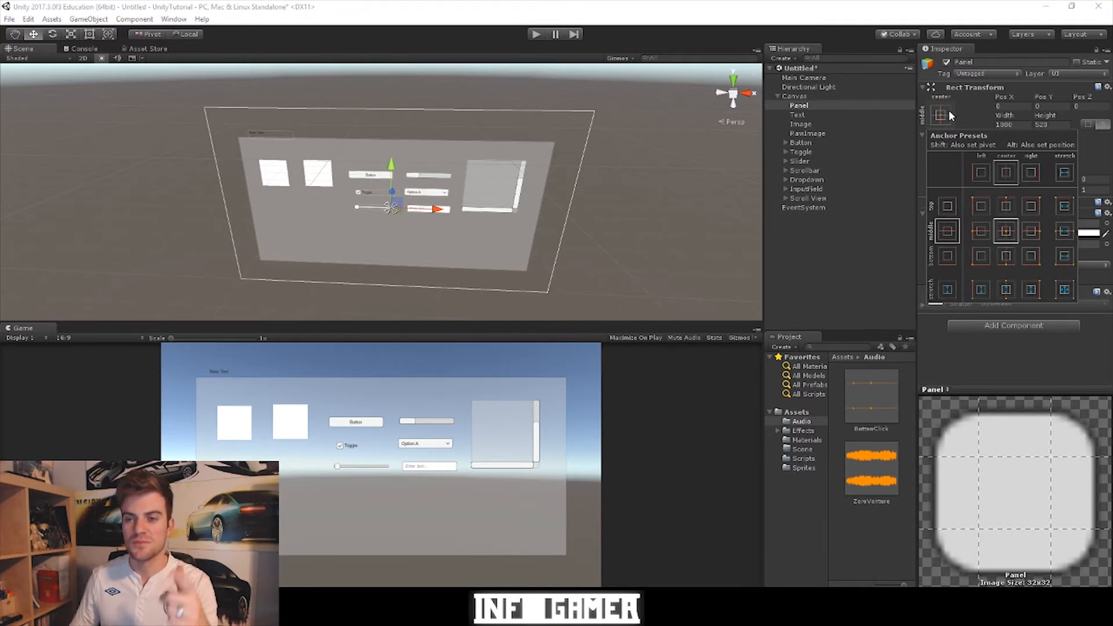
{"action": "left_click", "coordinate": [1005, 232]}
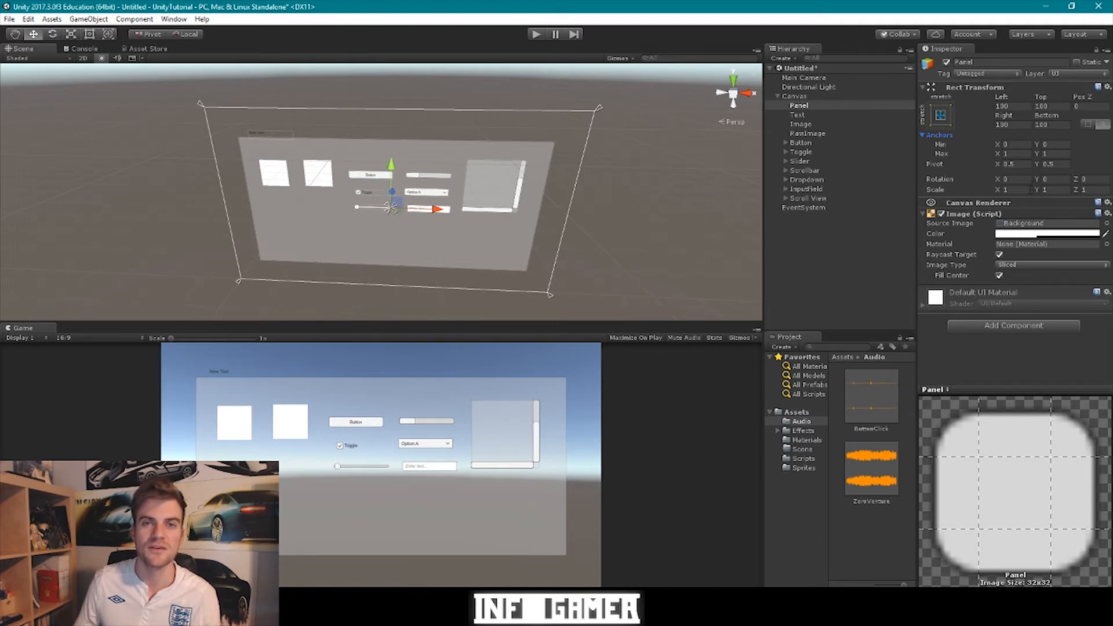
{"action": "left_click", "coordinate": [801, 104]}
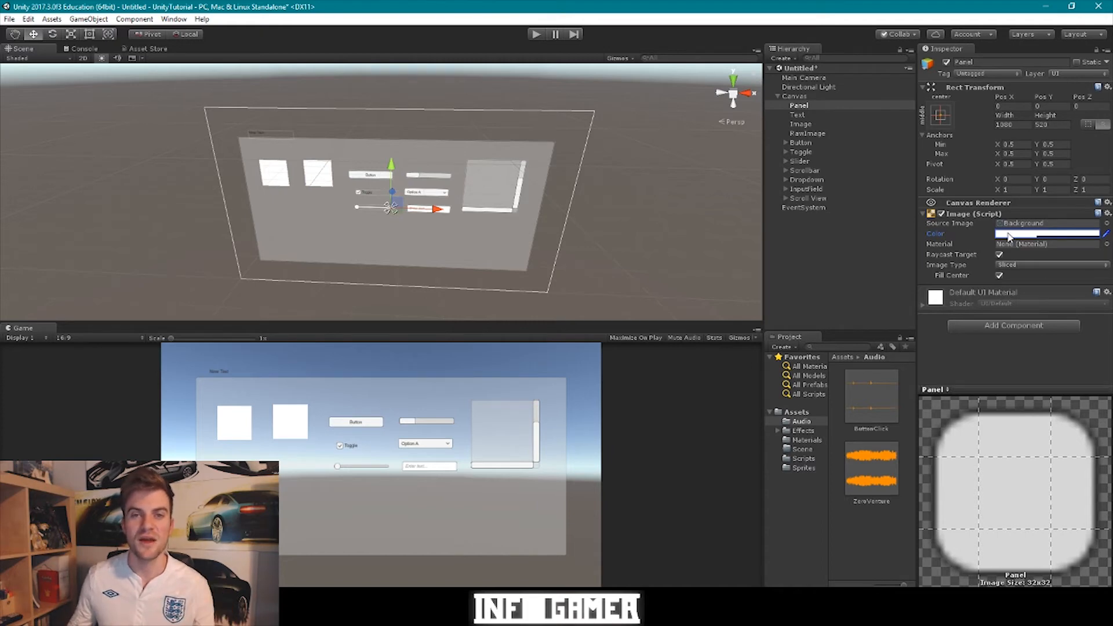
- Make the Panel's Image color fully opaque and darken it to 2D2D2DFF
{"action": "left_click", "coordinate": [1009, 236]}
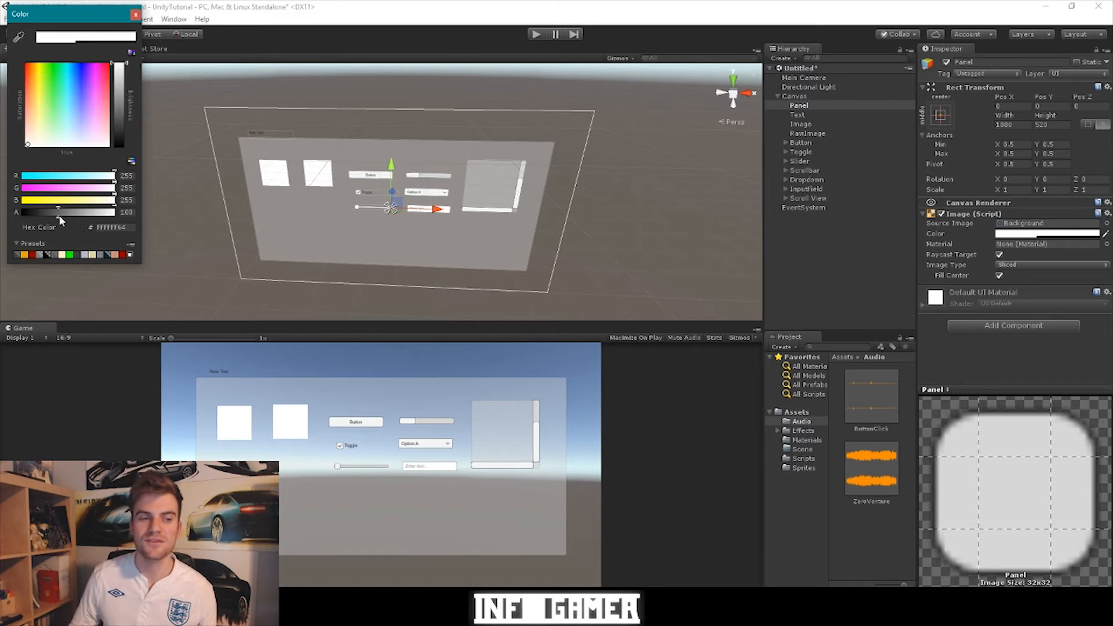
{"action": "left_click_drag", "start_coordinate": [60, 214], "coordinate": [157, 219]}
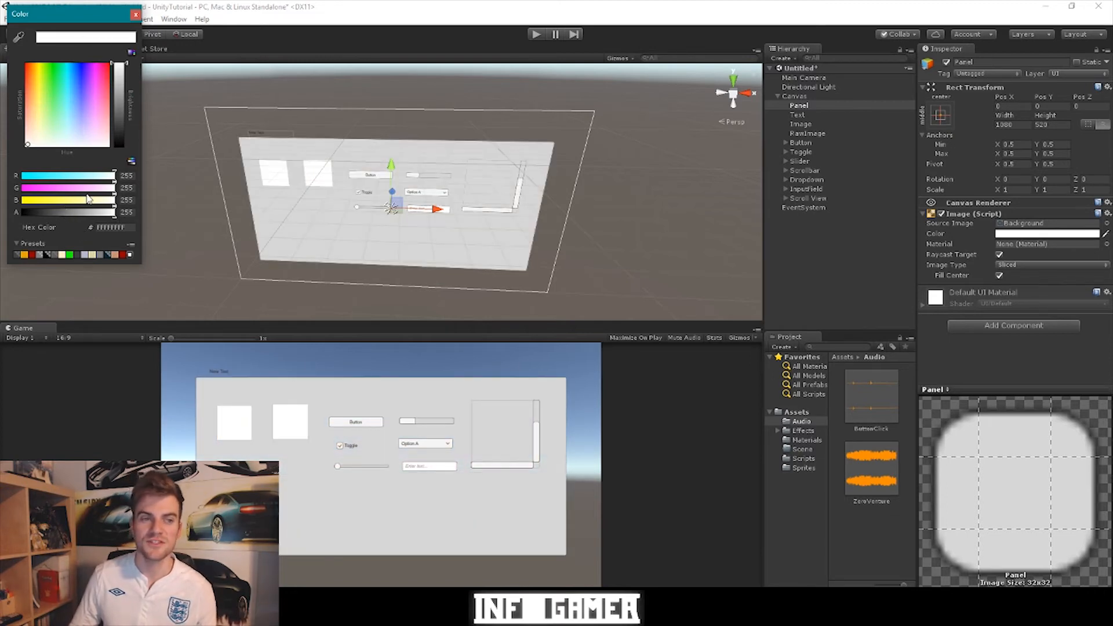
{"action": "left_click", "coordinate": [121, 124]}
{"action": "left_click_drag", "start_coordinate": [121, 124], "coordinate": [122, 133]}
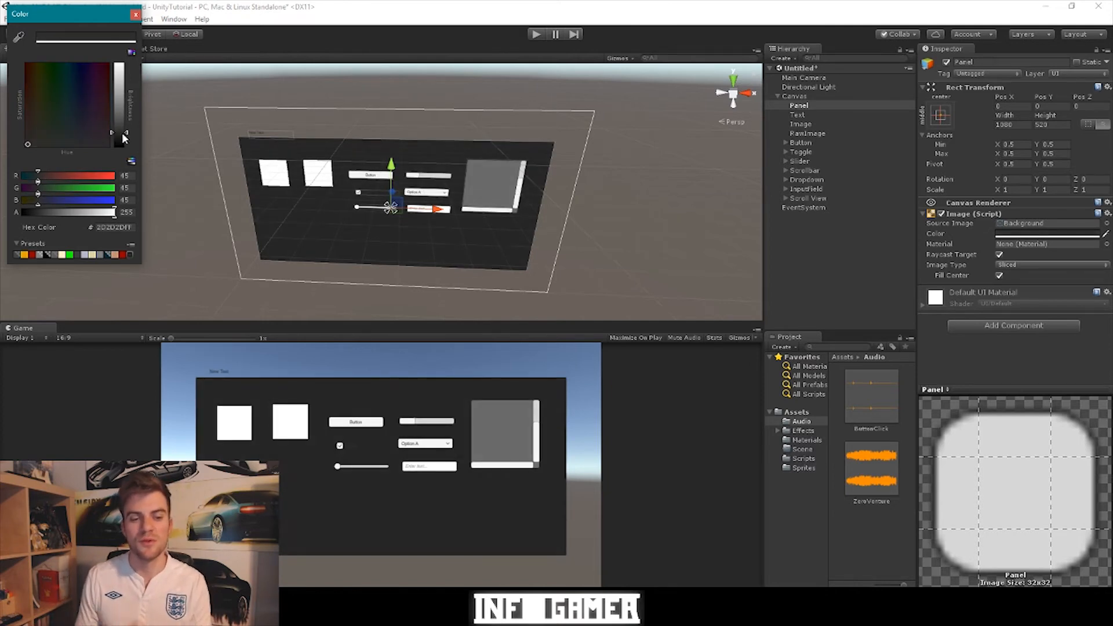
{"action": "left_click", "coordinate": [806, 106]}
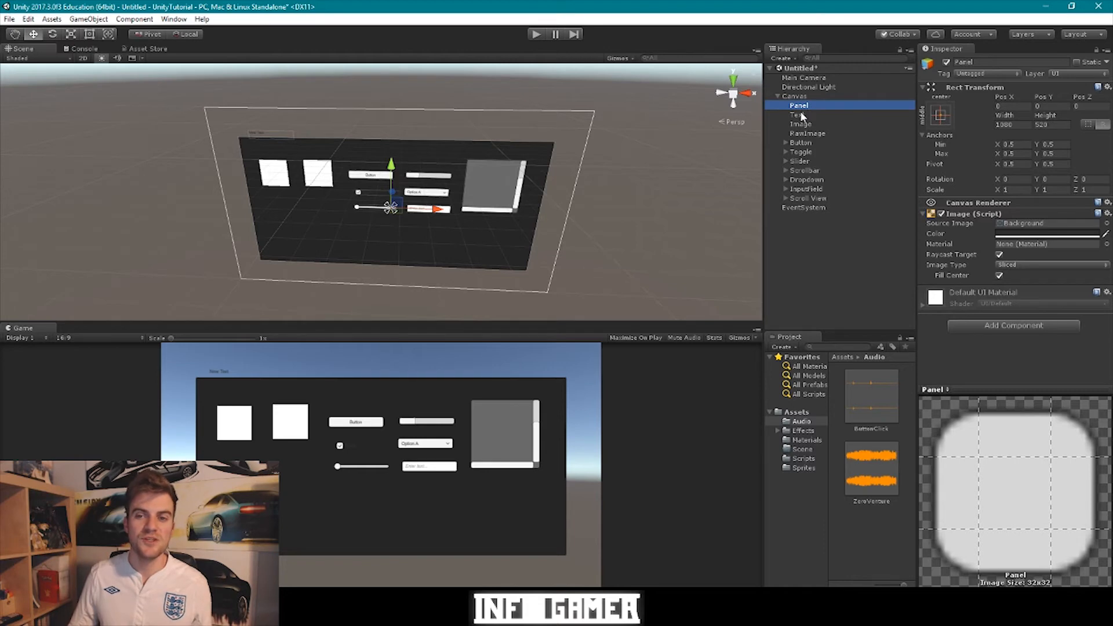
- Assign the blue-trousered gunman sprite from the Sprites folder as the Image object's Source Image
{"action": "left_click", "coordinate": [801, 124]}
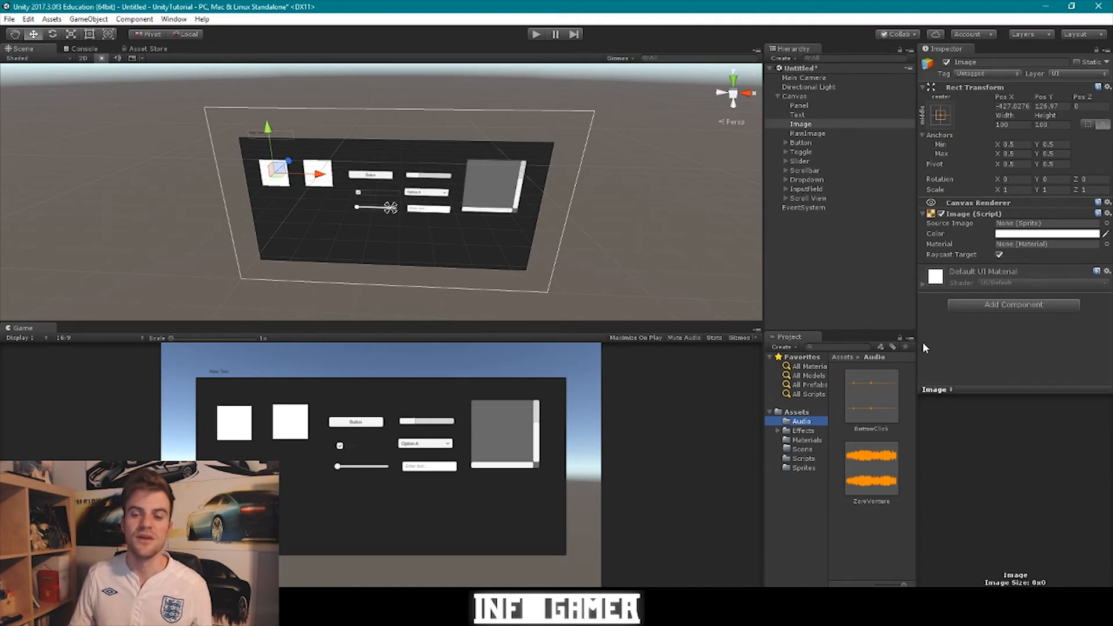
{"action": "left_click", "coordinate": [795, 468]}
{"action": "scroll", "coordinate": [888, 512], "scroll_direction": "down", "scroll_amount": 2}
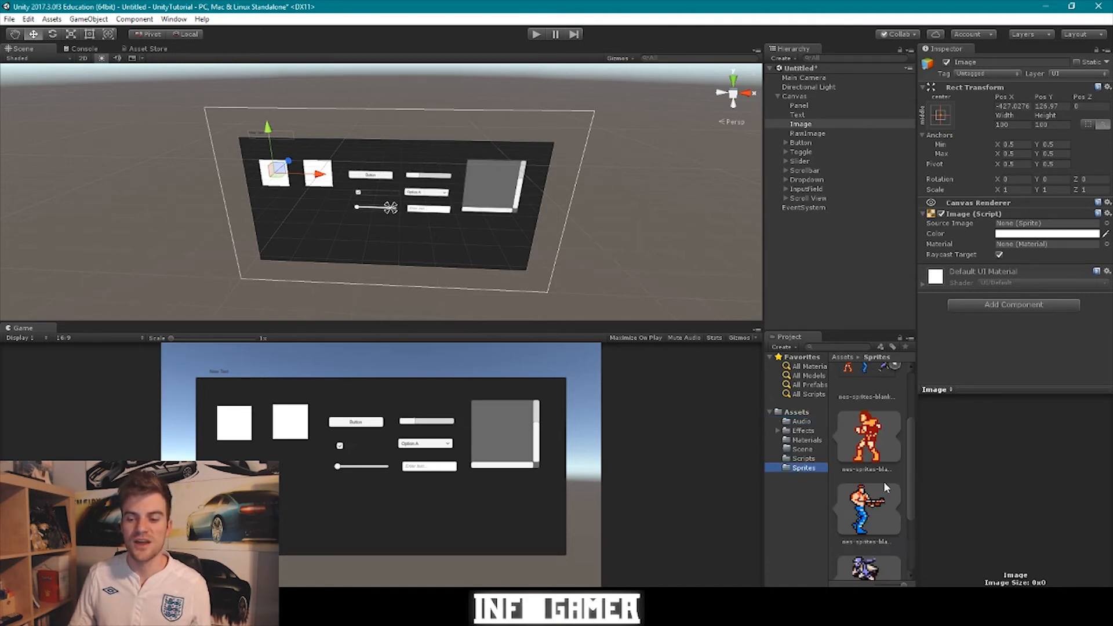
{"action": "left_click_drag", "start_coordinate": [853, 517], "coordinate": [1010, 224]}
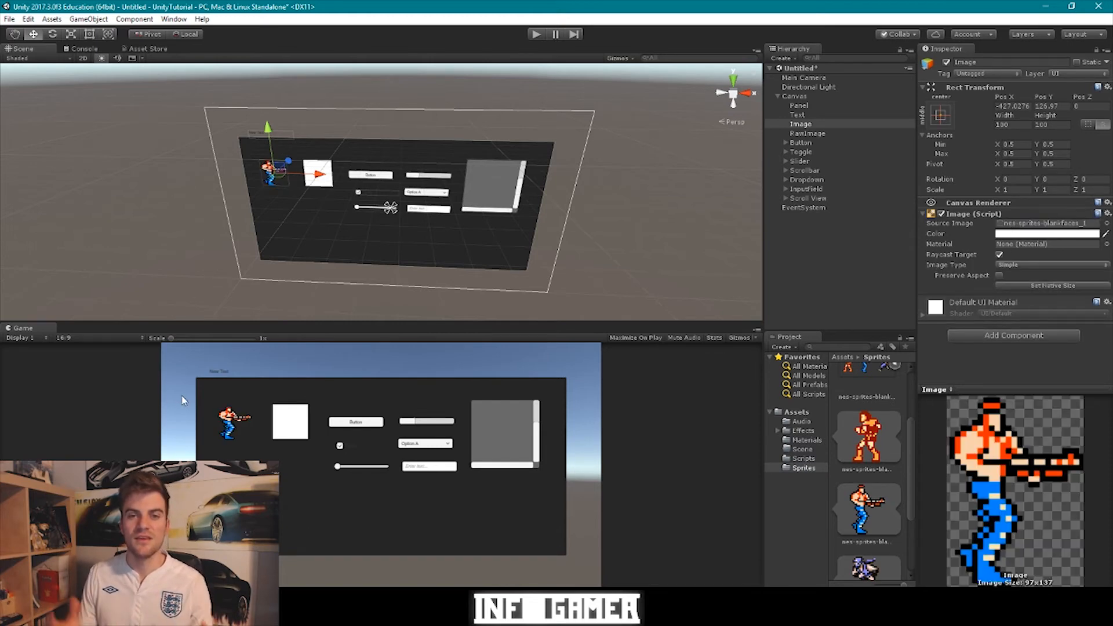
- Assign the yellow-and-black striped cool-background texture from the Textures folder as the RawImage's Texture
{"action": "left_click", "coordinate": [806, 134]}
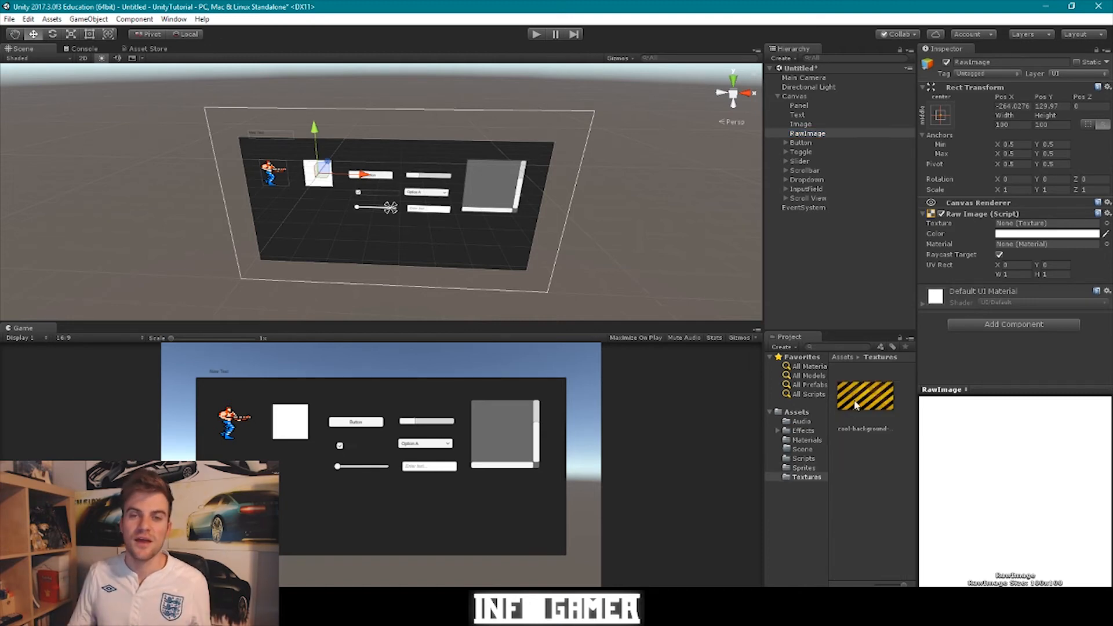
{"action": "left_click", "coordinate": [858, 404]}
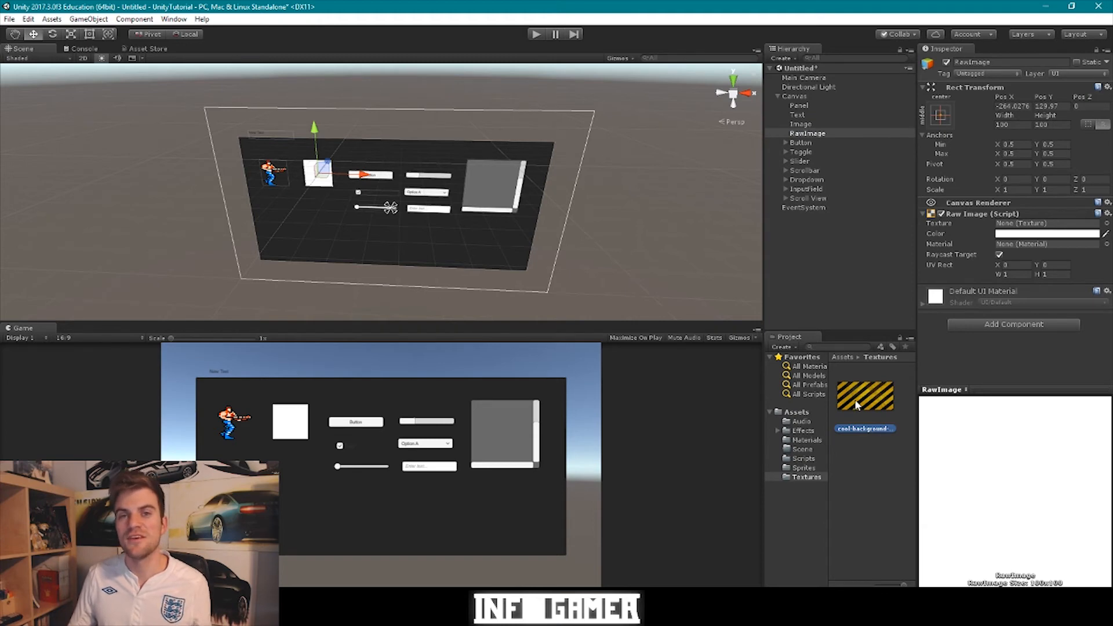
{"action": "left_click_drag", "start_coordinate": [858, 404], "coordinate": [1017, 228]}
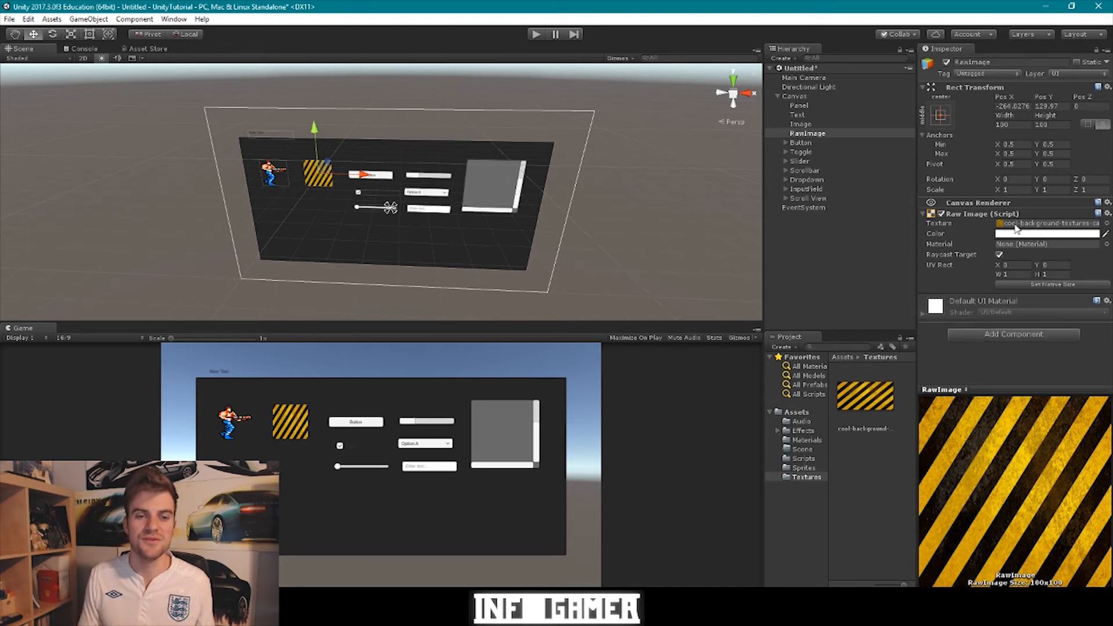
- Replace the Text object's content with "Hello World!"
{"action": "left_click", "coordinate": [803, 115]}
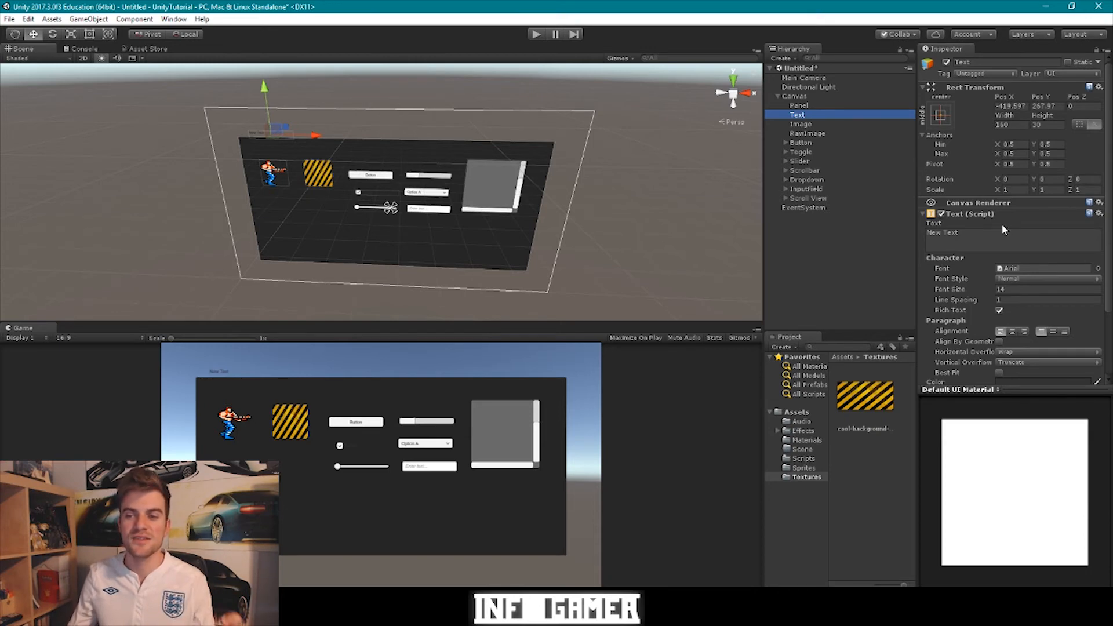
{"action": "scroll", "coordinate": [1000, 214], "scroll_direction": "down", "scroll_amount": 2}
{"action": "left_click", "coordinate": [1002, 198]}
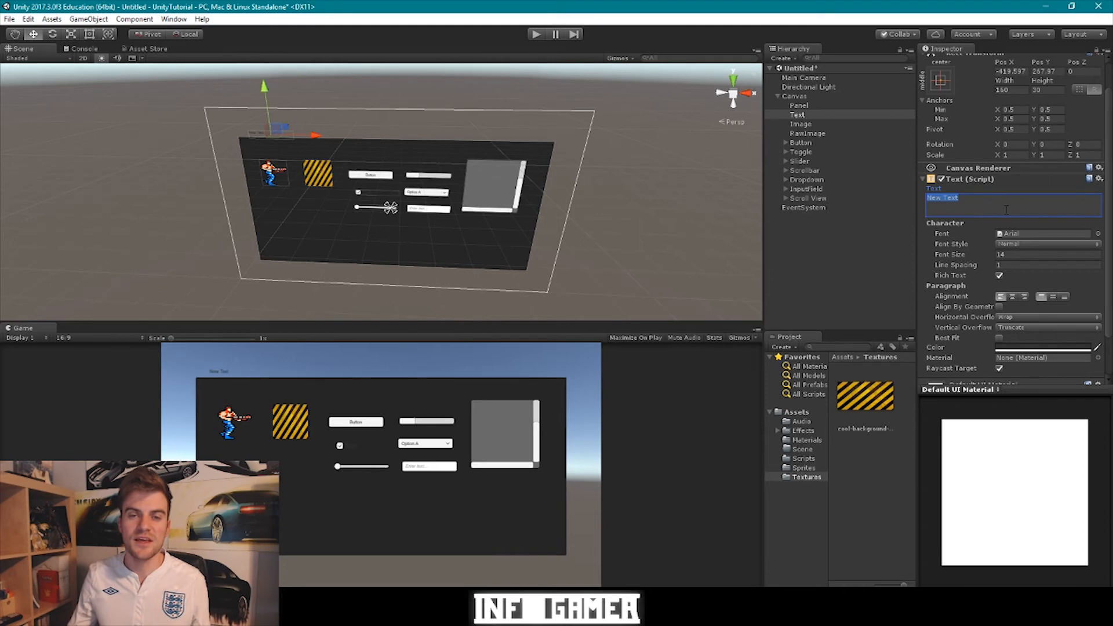
{"action": "left_click", "coordinate": [970, 212]}
{"action": "key", "text": "ctrl+a"}
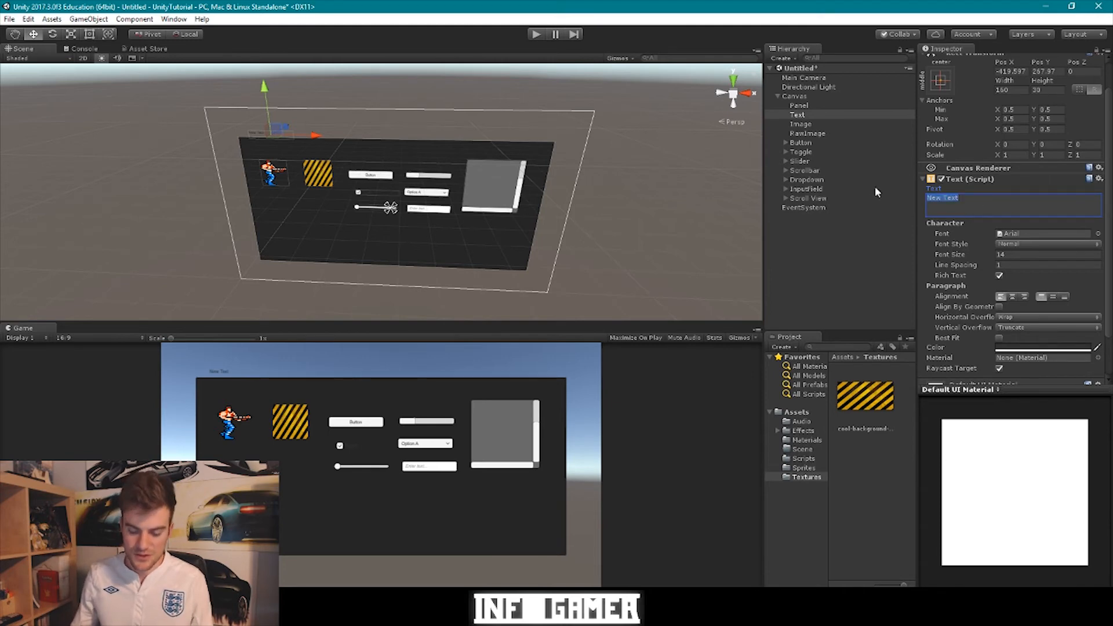
{"action": "type", "text": "Hello"}
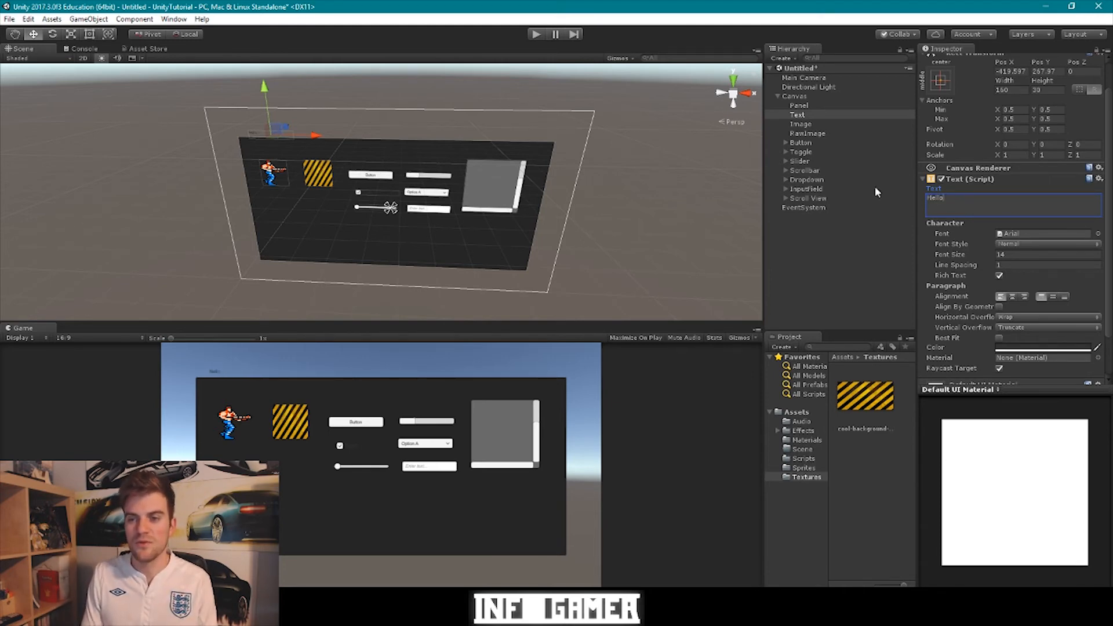
{"action": "type", "text": " World!"}
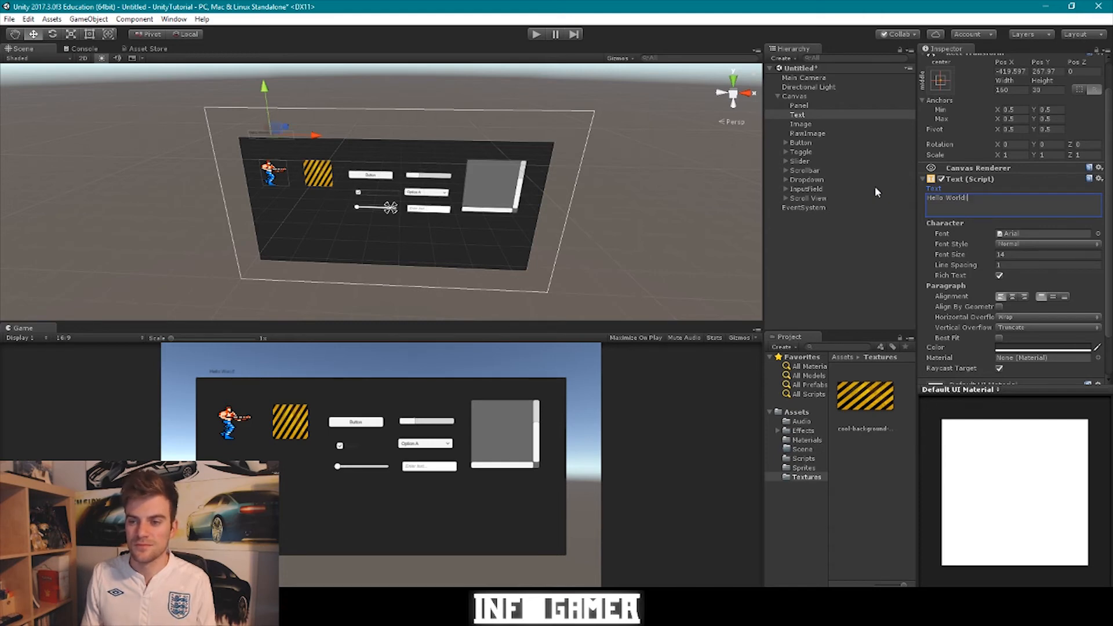
- Resize the Text object to 300 by 100 at Pos Y 296 and enable Best Fit with a Max Size of 200
{"action": "scroll", "coordinate": [1008, 293], "scroll_direction": "up", "scroll_amount": 3}
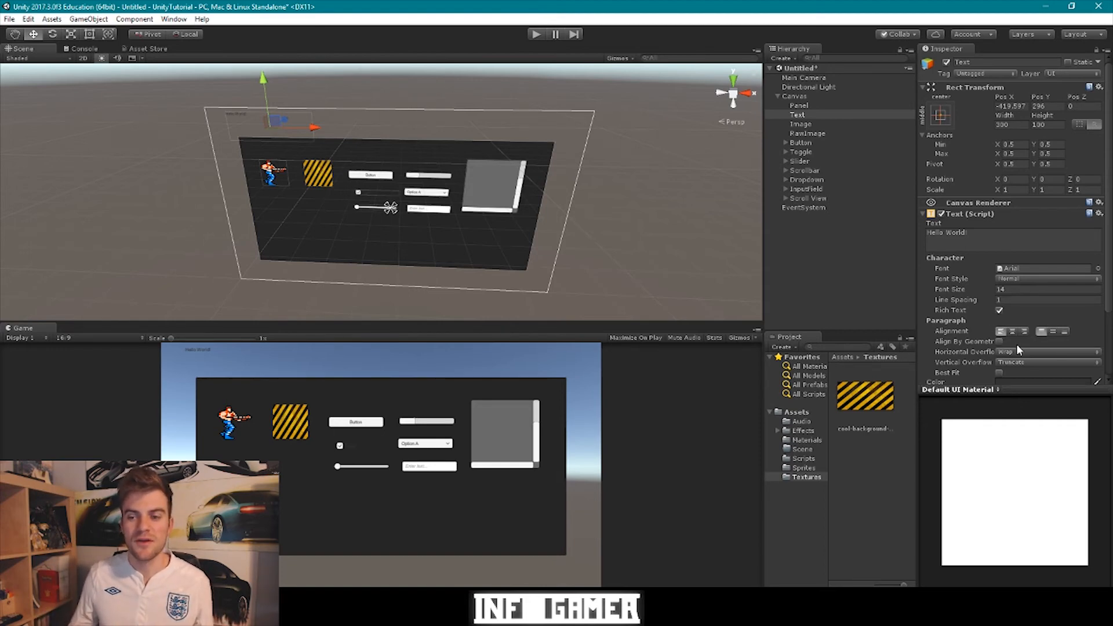
{"action": "scroll", "coordinate": [1002, 363], "scroll_direction": "down", "scroll_amount": 2}
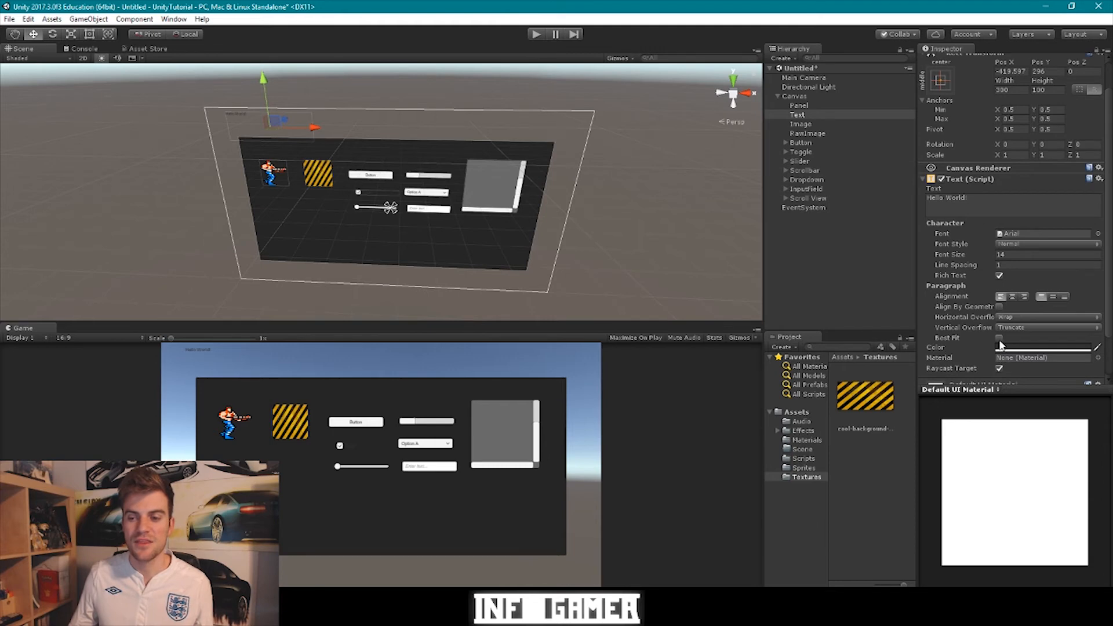
{"action": "left_click", "coordinate": [999, 338]}
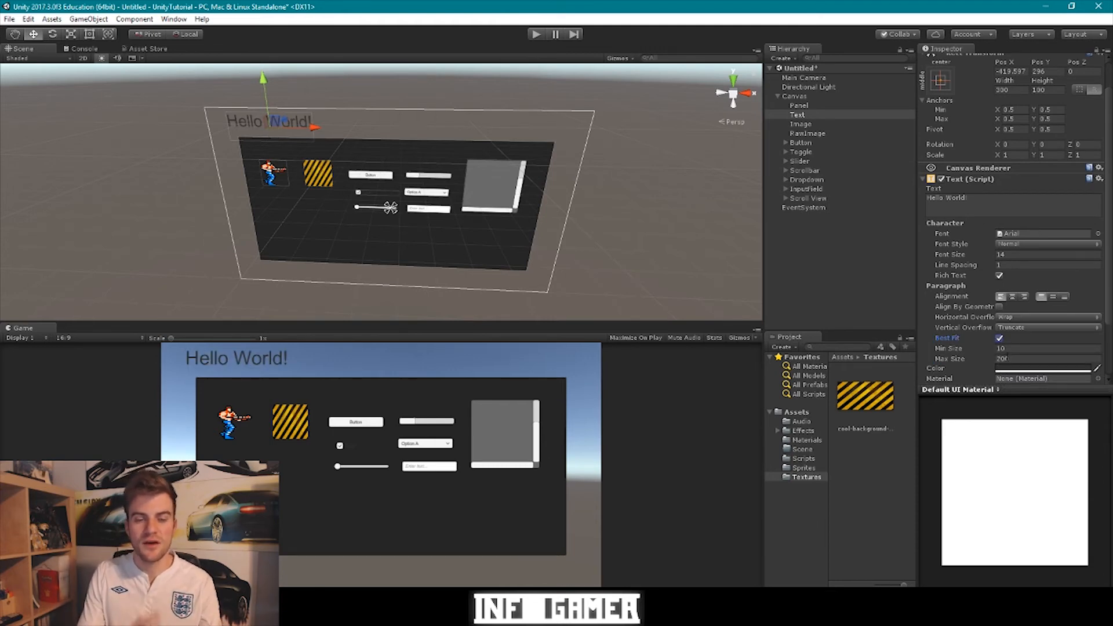
{"action": "scroll", "coordinate": [1015, 270], "scroll_direction": "down", "scroll_amount": 2}
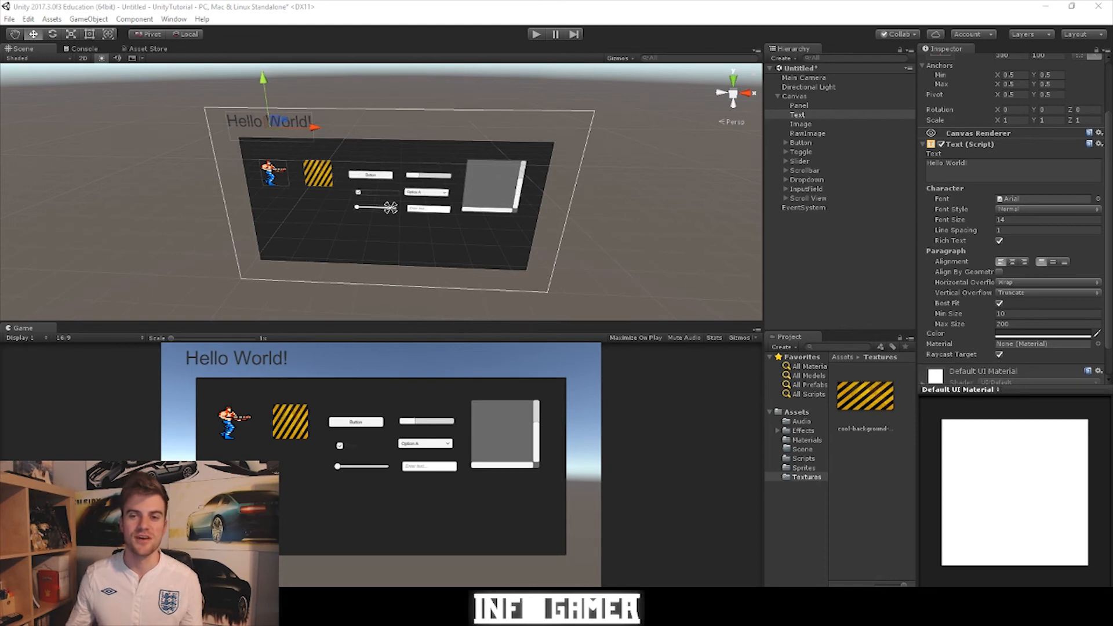
- Examine the component settings and child objects of the Button and the Toggle, including the Toggle's Label
{"action": "left_click", "coordinate": [816, 145]}
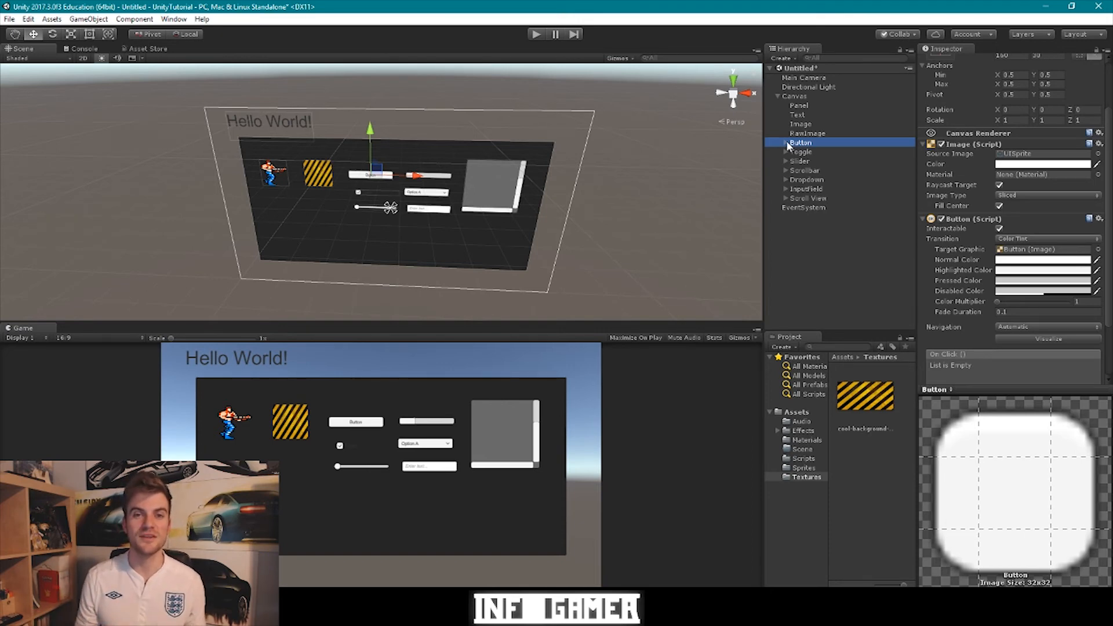
{"action": "left_click", "coordinate": [787, 143]}
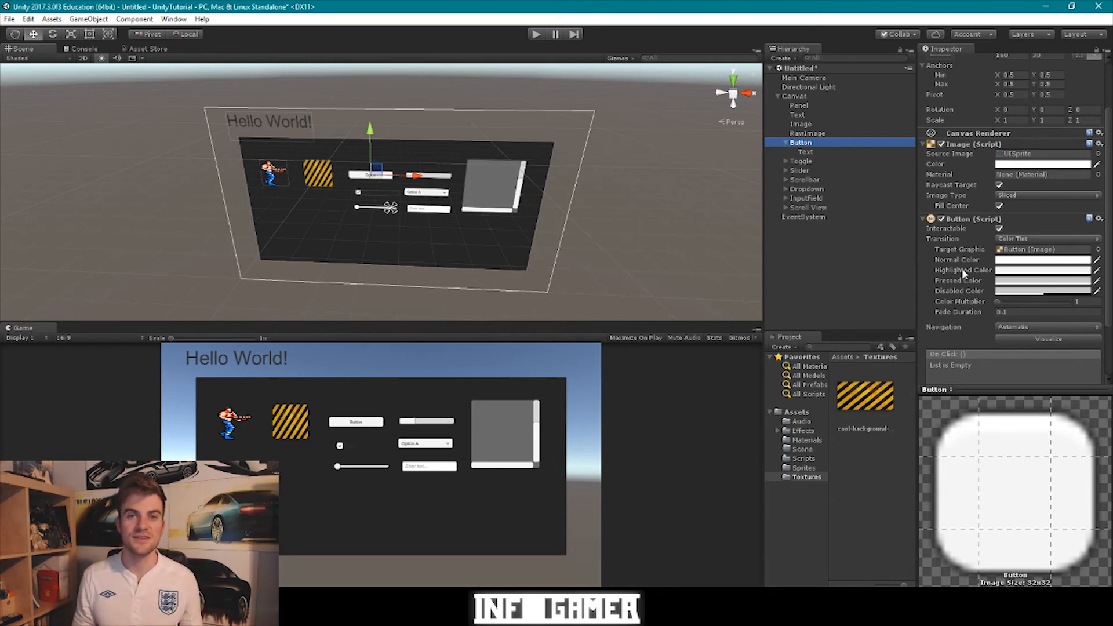
{"action": "left_click", "coordinate": [799, 162]}
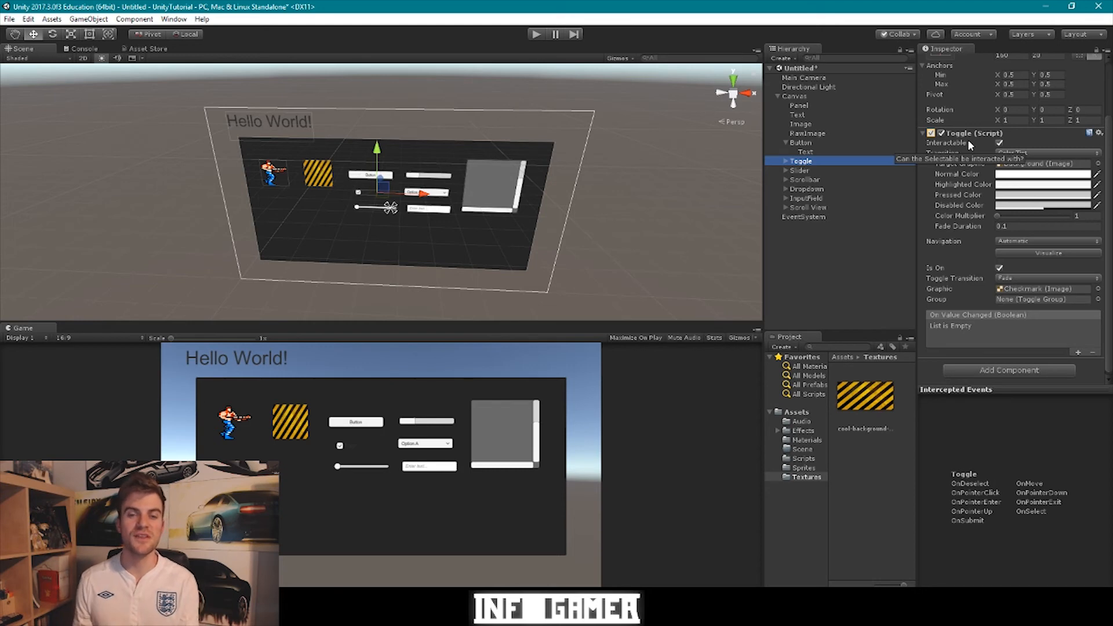
{"action": "scroll", "coordinate": [968, 139], "scroll_direction": "up", "scroll_amount": 3}
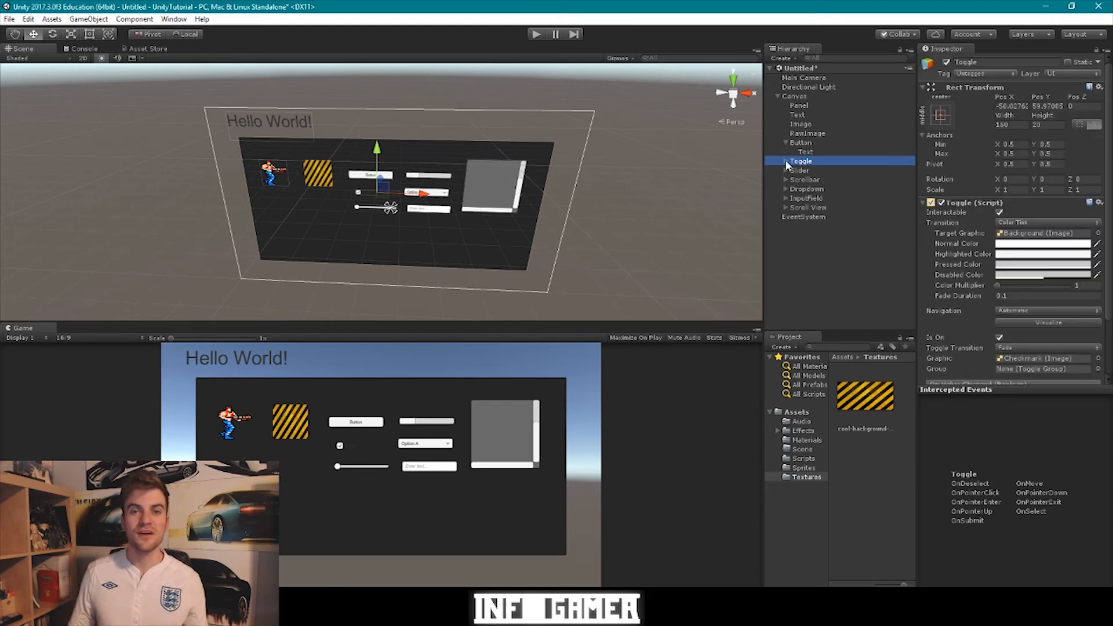
{"action": "left_click", "coordinate": [786, 162]}
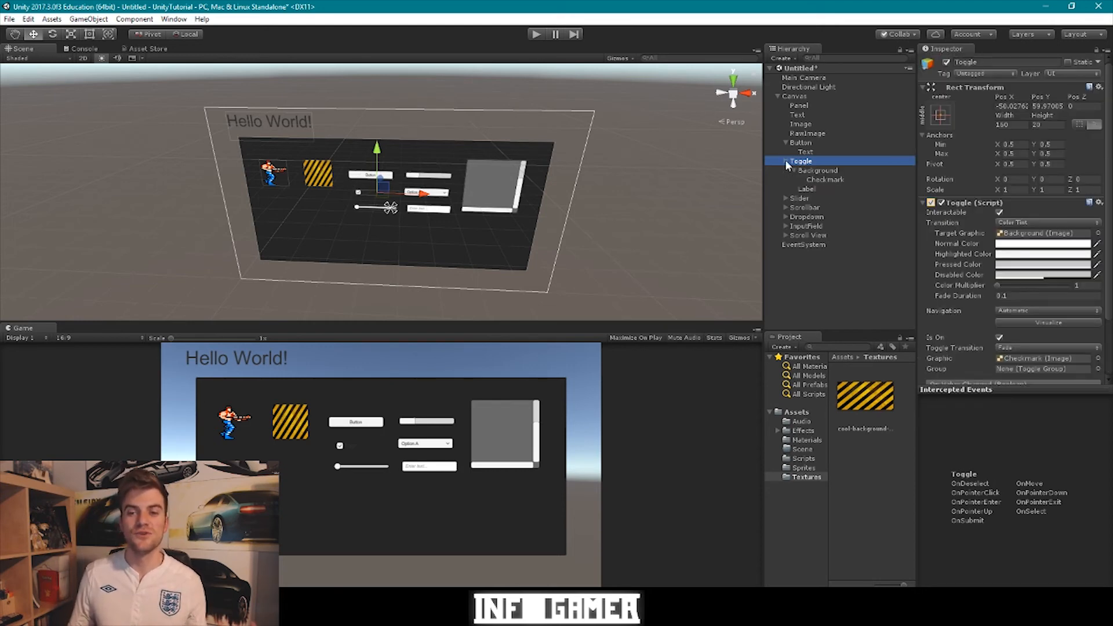
{"action": "left_click", "coordinate": [810, 193]}
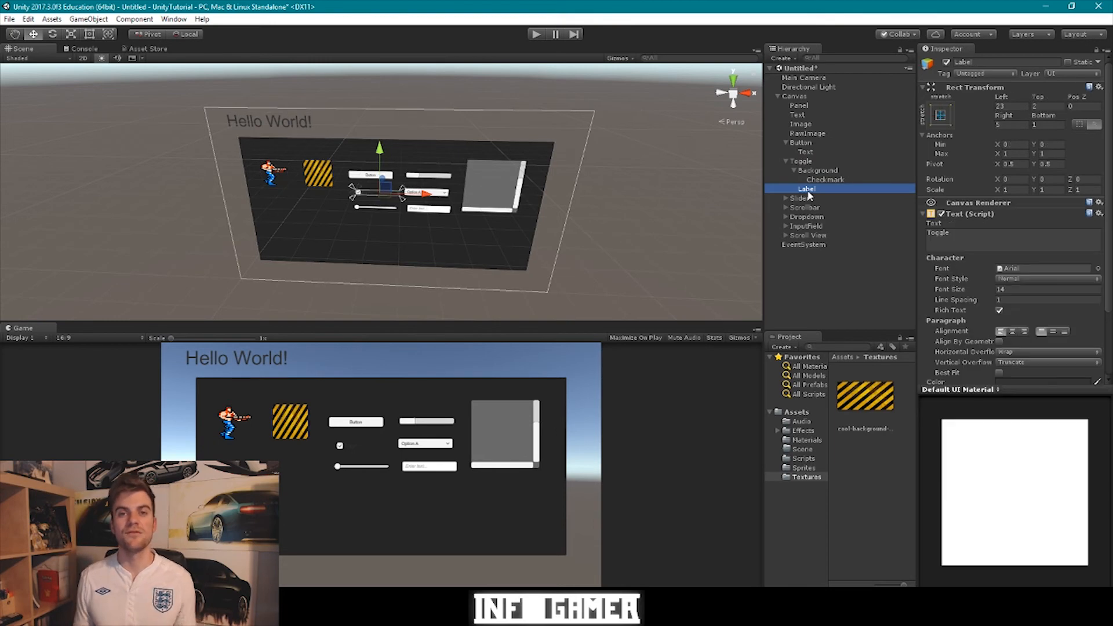
- Examine the Slider's component settings and its Background, Fill Area, Fill, Handle Slide Area and Handle child objects
{"action": "left_click", "coordinate": [804, 198]}
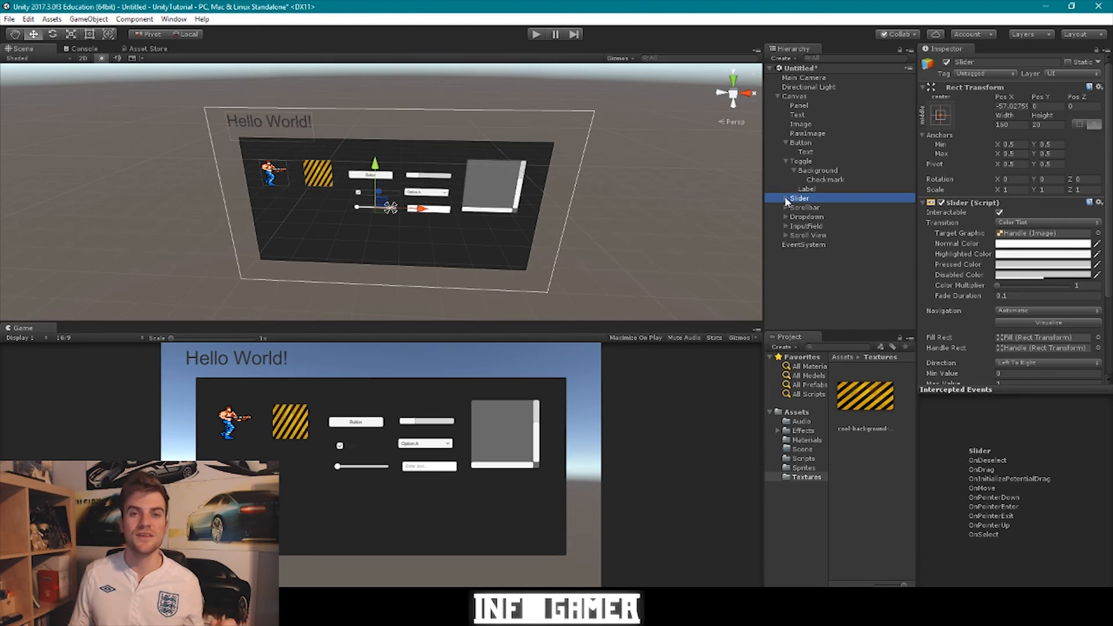
{"action": "scroll", "coordinate": [1021, 215], "scroll_direction": "down", "scroll_amount": 3}
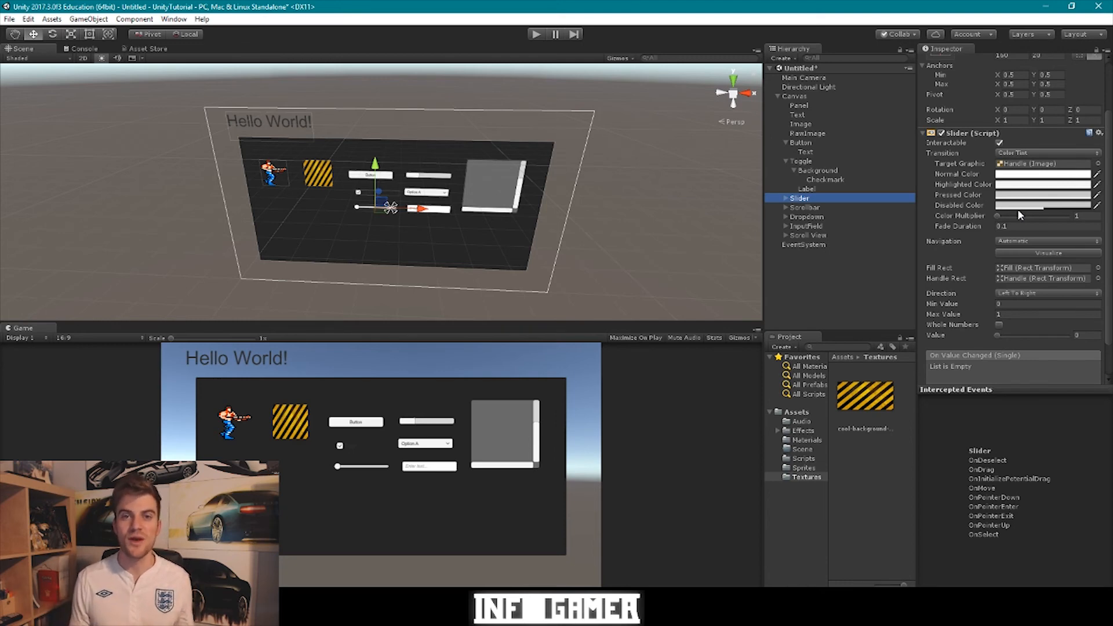
{"action": "scroll", "coordinate": [1020, 215], "scroll_direction": "up", "scroll_amount": 3}
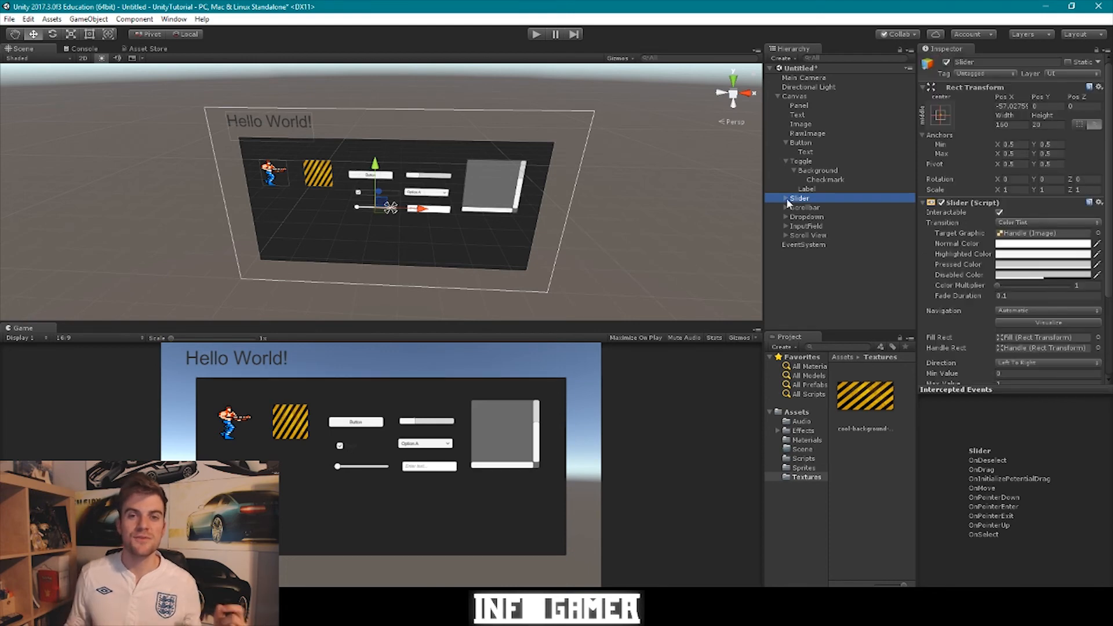
{"action": "left_click", "coordinate": [786, 199]}
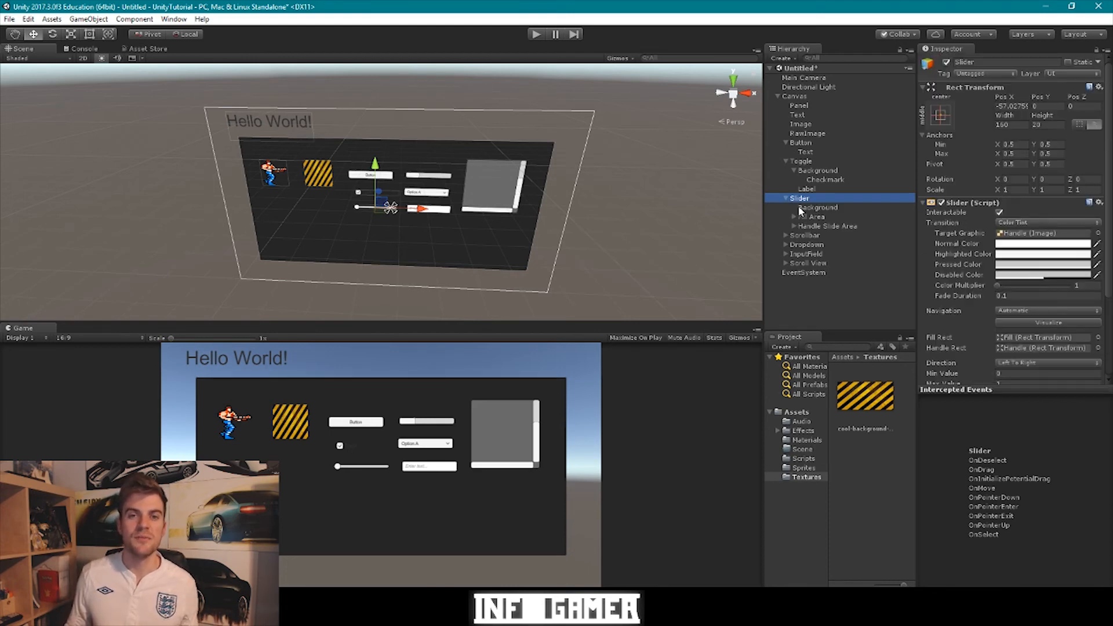
{"action": "double_click", "coordinate": [814, 209]}
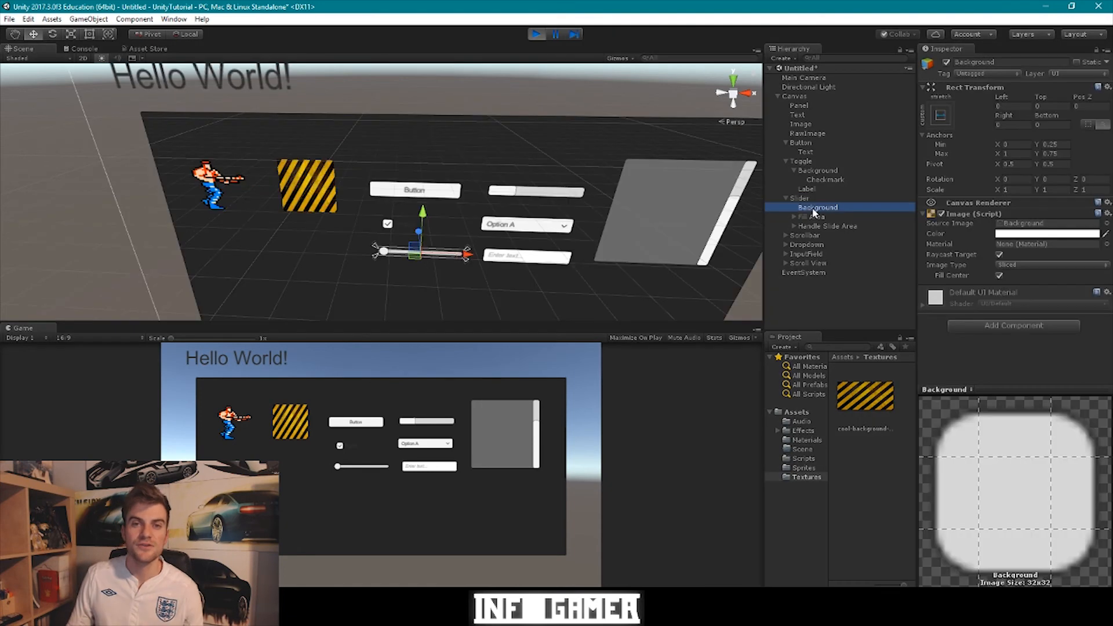
{"action": "left_click", "coordinate": [803, 216]}
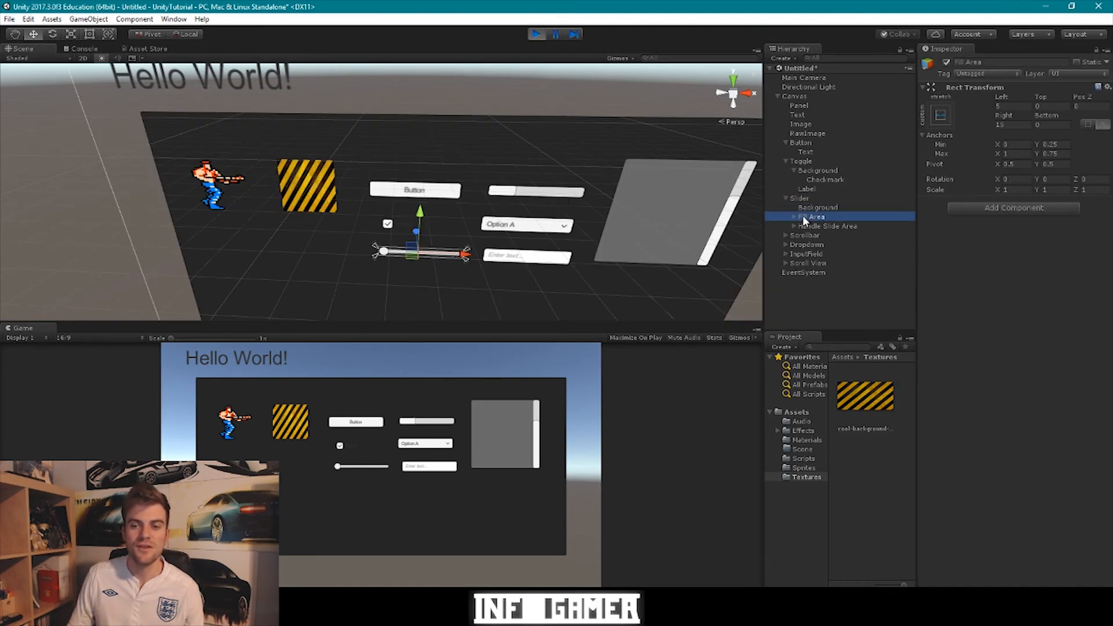
{"action": "left_click", "coordinate": [795, 217]}
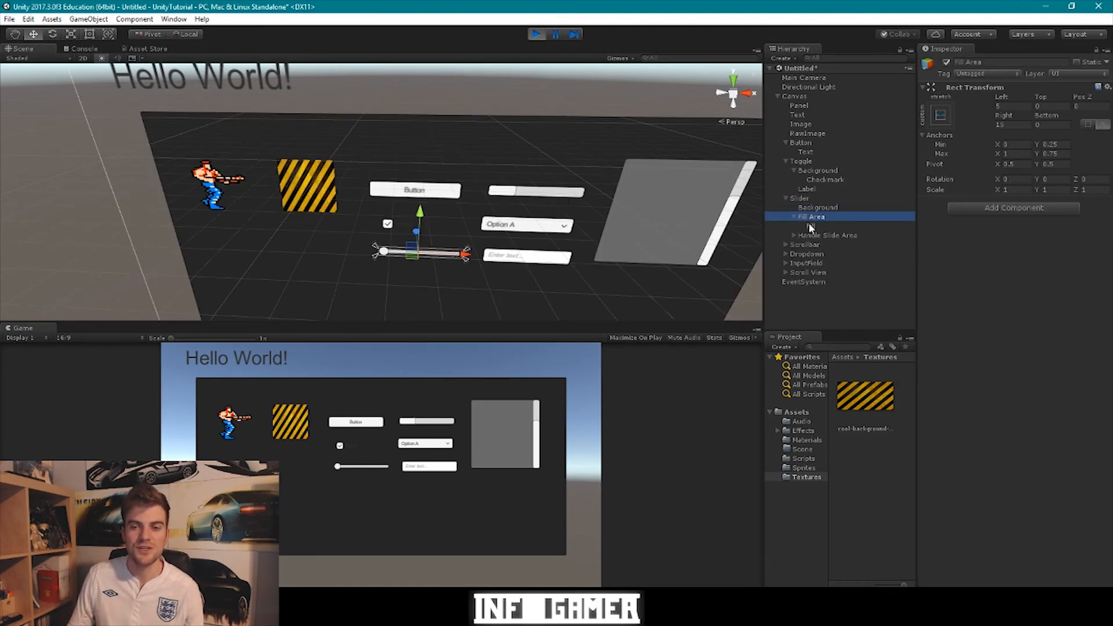
{"action": "left_click", "coordinate": [811, 226]}
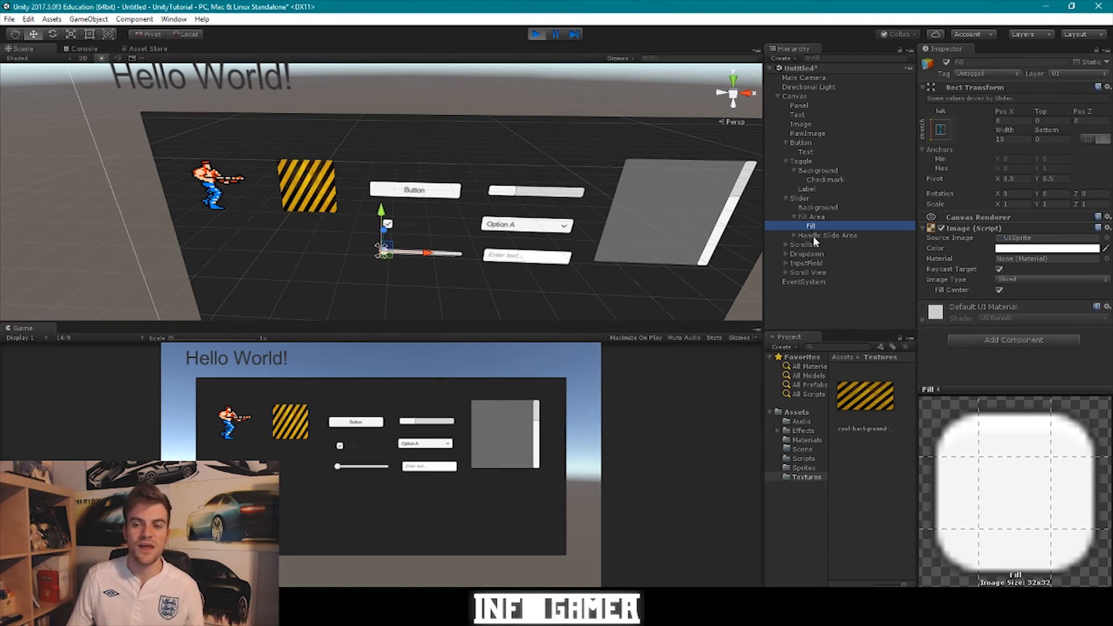
{"action": "left_click", "coordinate": [814, 238]}
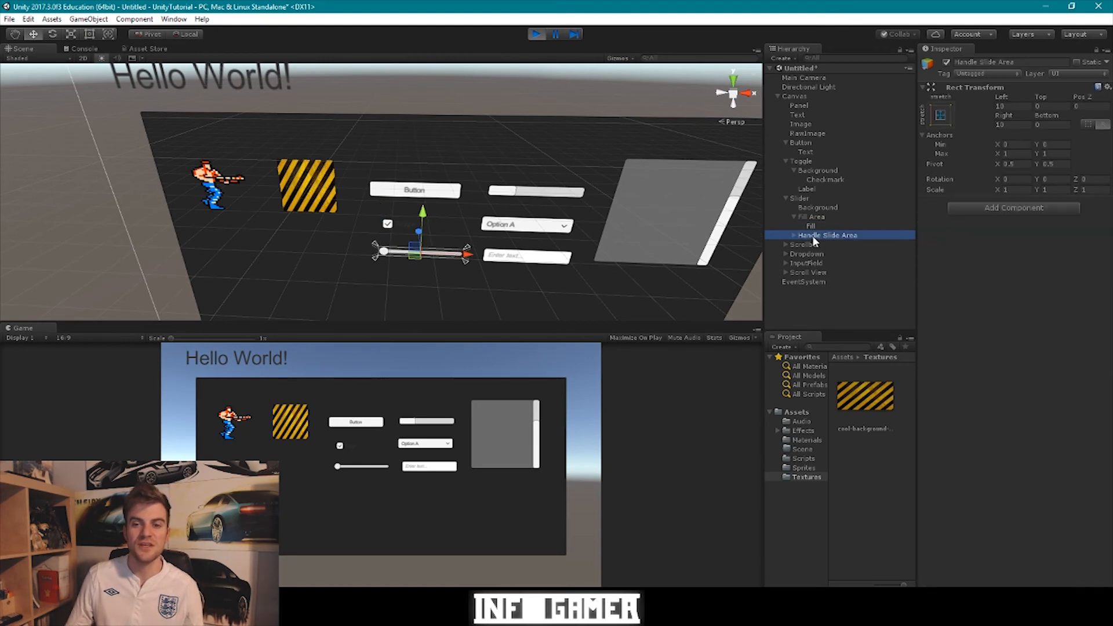
{"action": "left_click", "coordinate": [795, 235]}
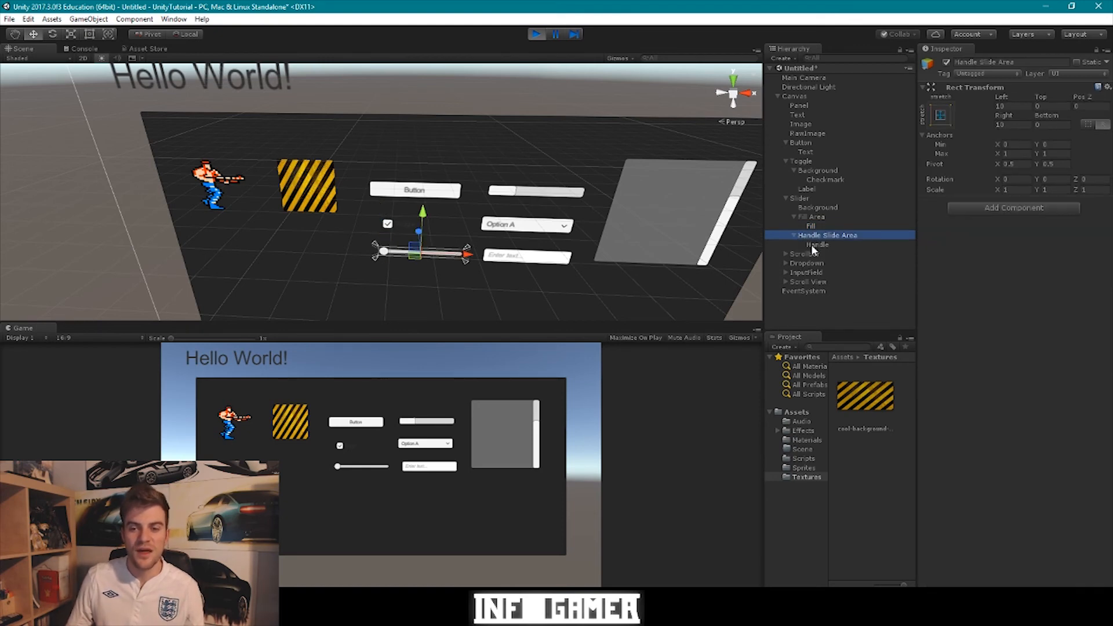
{"action": "left_click", "coordinate": [812, 245]}
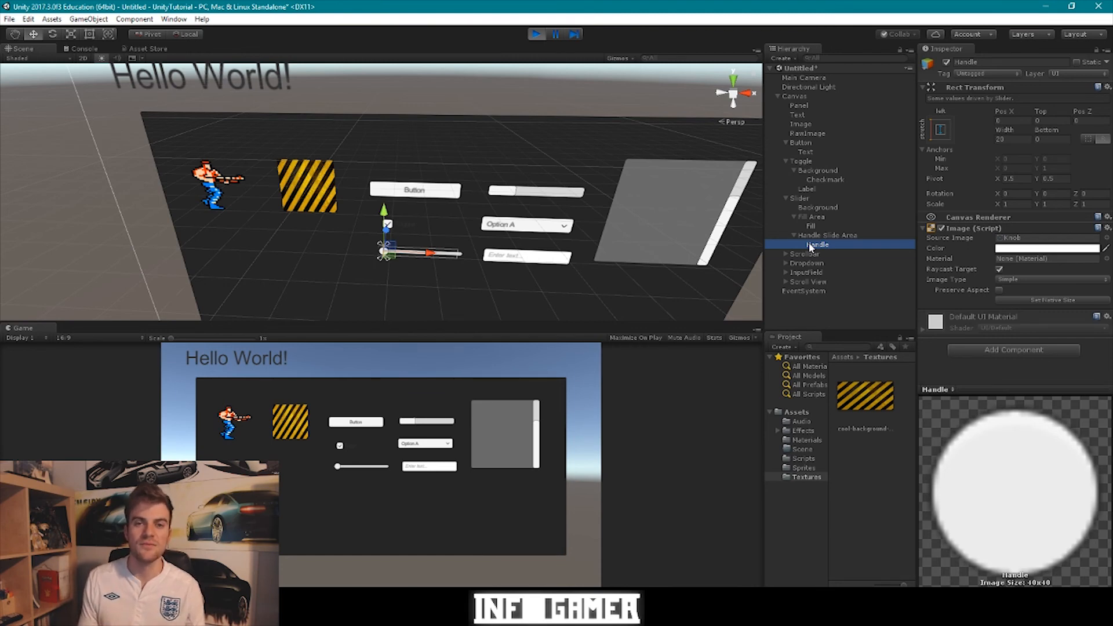
- Examine the Scrollbar's Image and Scrollbar component settings and its Sliding Area and Handle child objects
{"action": "left_click", "coordinate": [803, 255]}
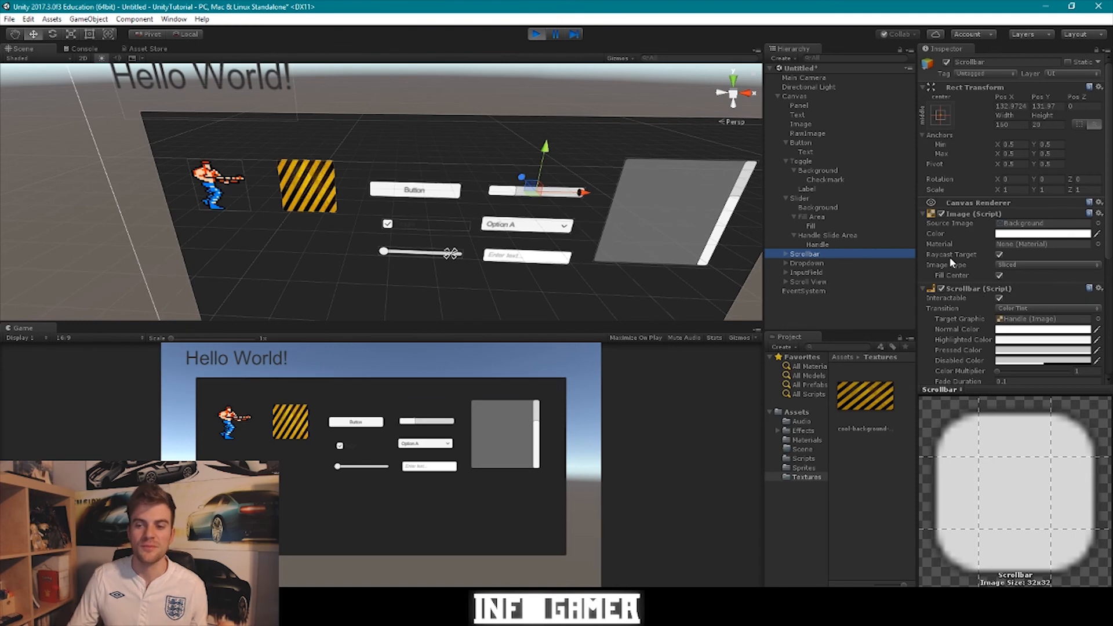
{"action": "scroll", "coordinate": [951, 262], "scroll_direction": "down", "scroll_amount": 4}
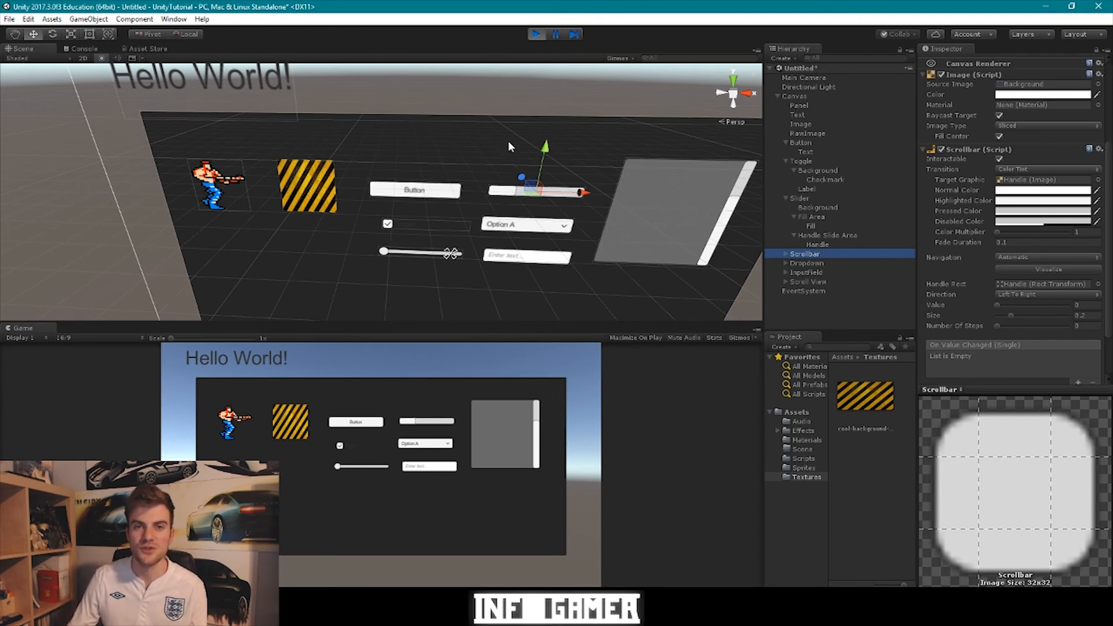
{"action": "left_click", "coordinate": [786, 254]}
{"action": "left_click", "coordinate": [817, 264]}
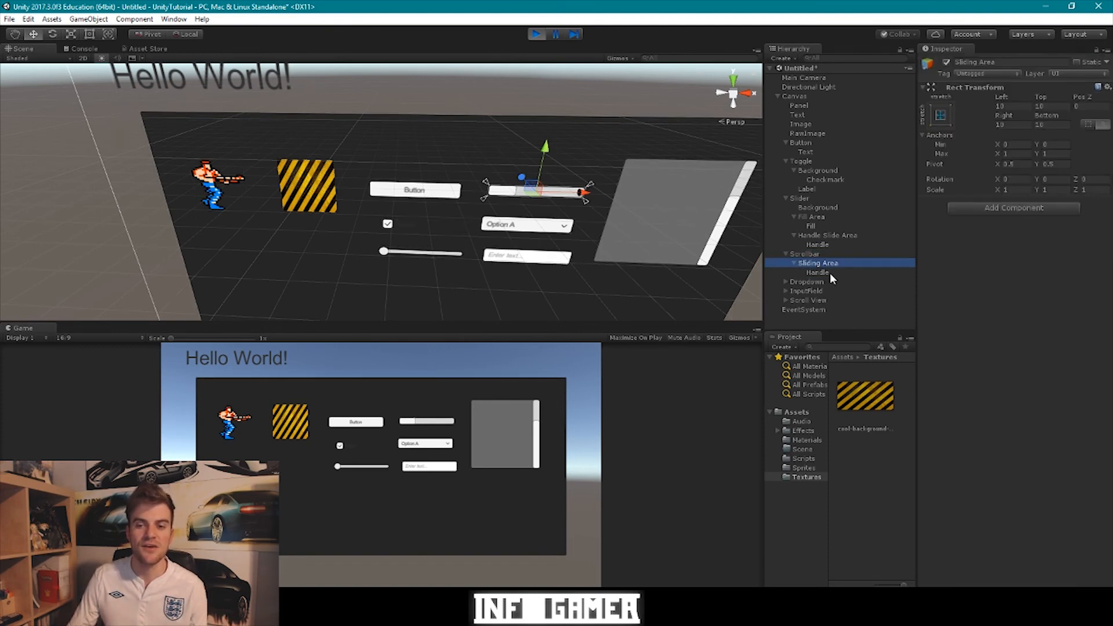
{"action": "left_click", "coordinate": [829, 272]}
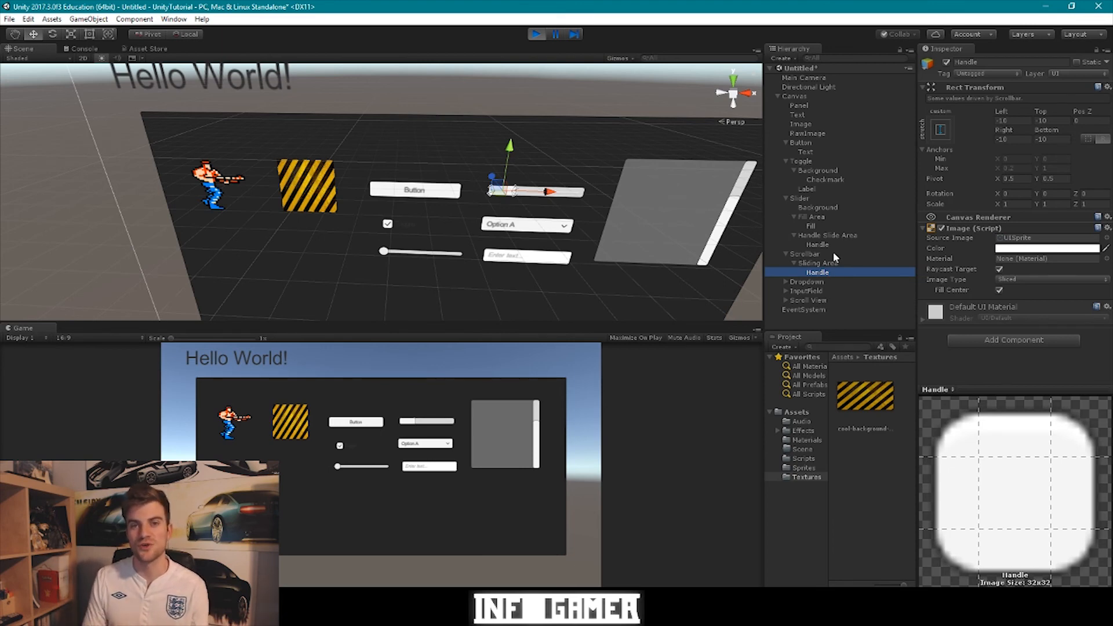
- Examine the Dropdown's component settings, including its caption and item text references and its Options list
{"action": "left_click", "coordinate": [824, 281]}
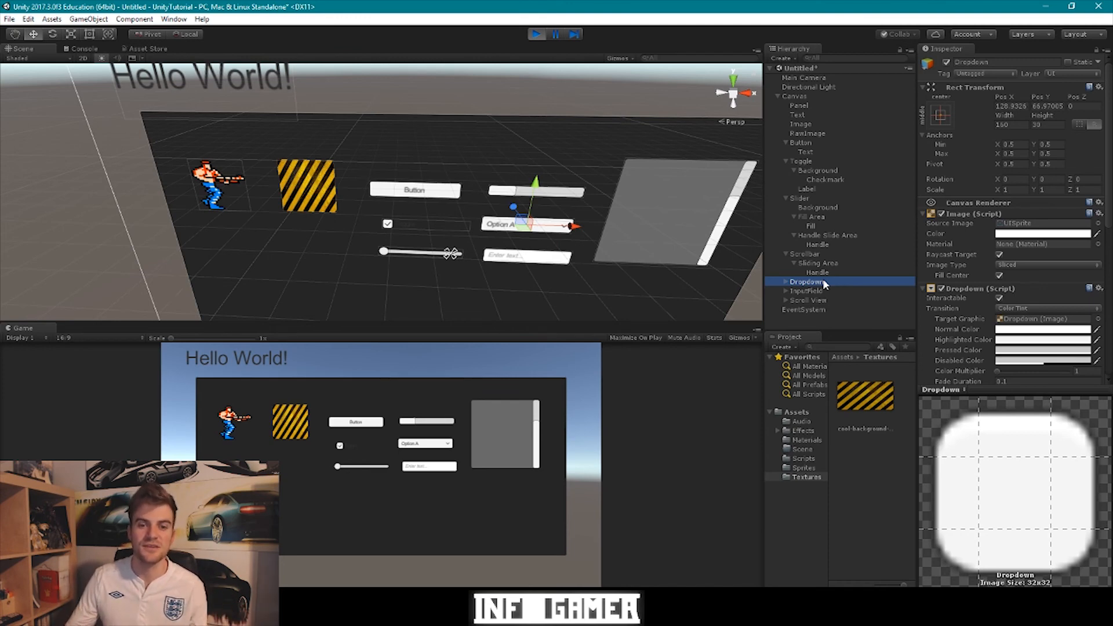
{"action": "scroll", "coordinate": [997, 247], "scroll_direction": "down", "scroll_amount": 3}
{"action": "scroll", "coordinate": [1005, 238], "scroll_direction": "down", "scroll_amount": 2}
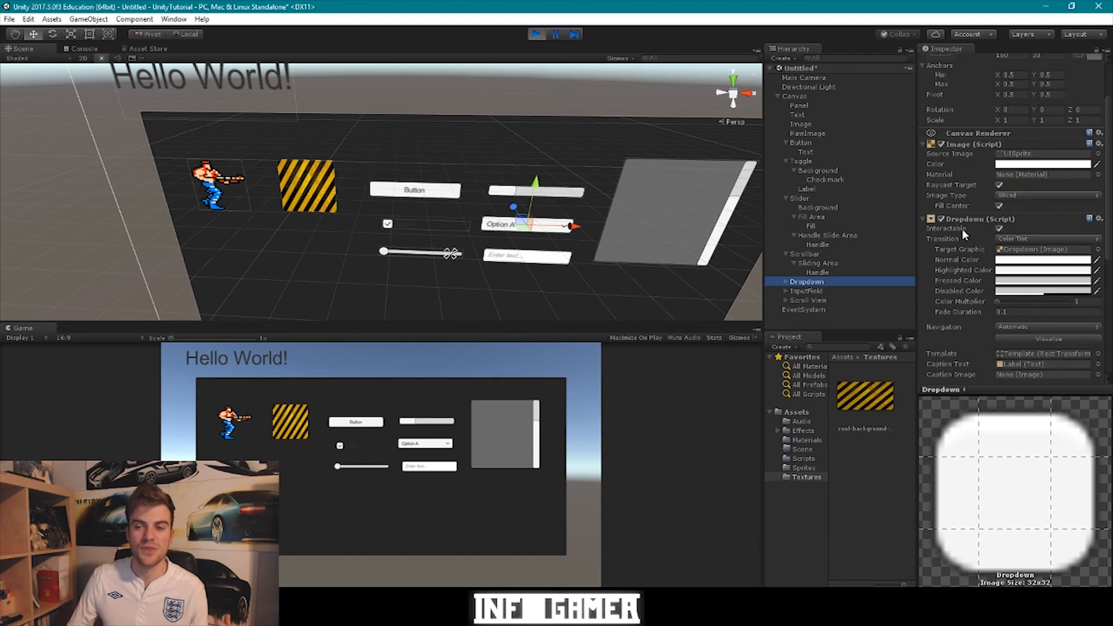
{"action": "scroll", "coordinate": [968, 227], "scroll_direction": "down", "scroll_amount": 4}
{"action": "scroll", "coordinate": [968, 227], "scroll_direction": "up", "scroll_amount": 4}
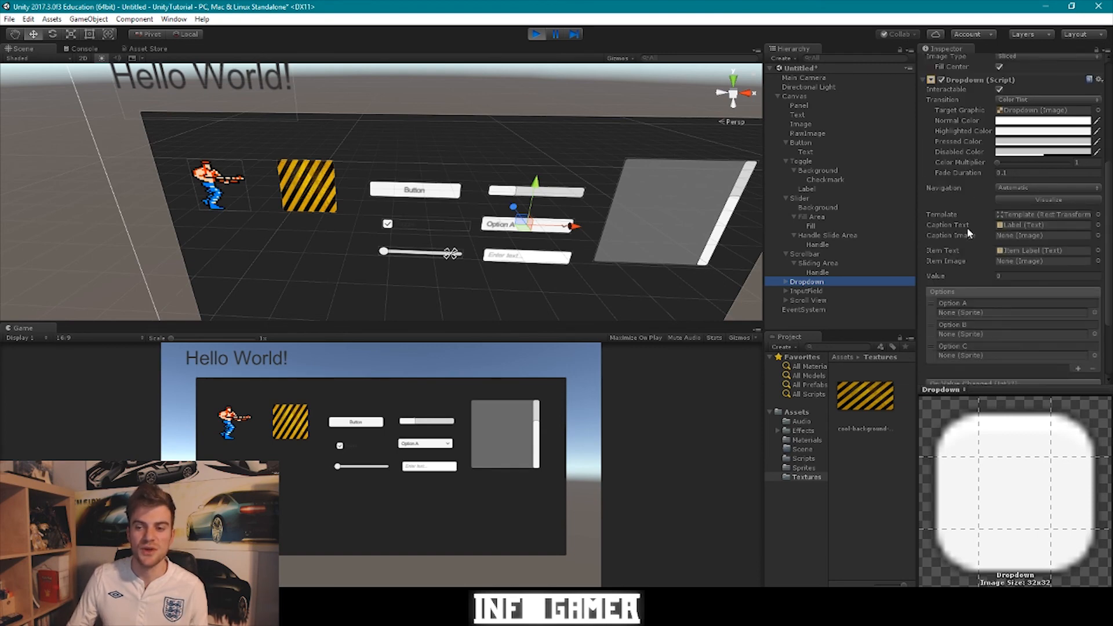
{"action": "scroll", "coordinate": [973, 250], "scroll_direction": "down", "scroll_amount": 4}
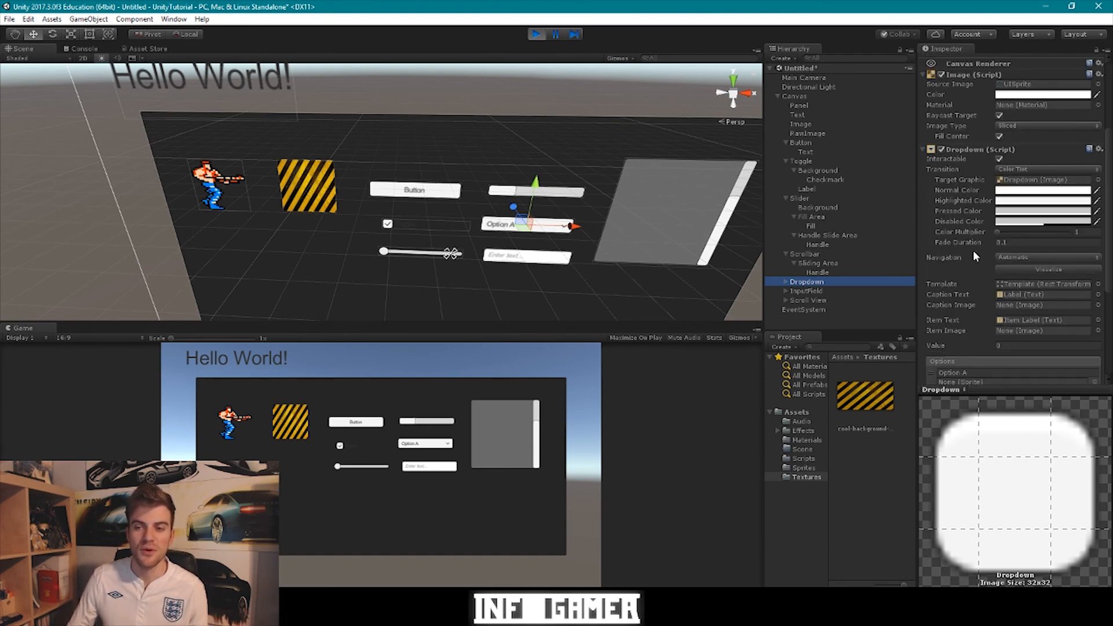
{"action": "scroll", "coordinate": [974, 253], "scroll_direction": "down", "scroll_amount": 6}
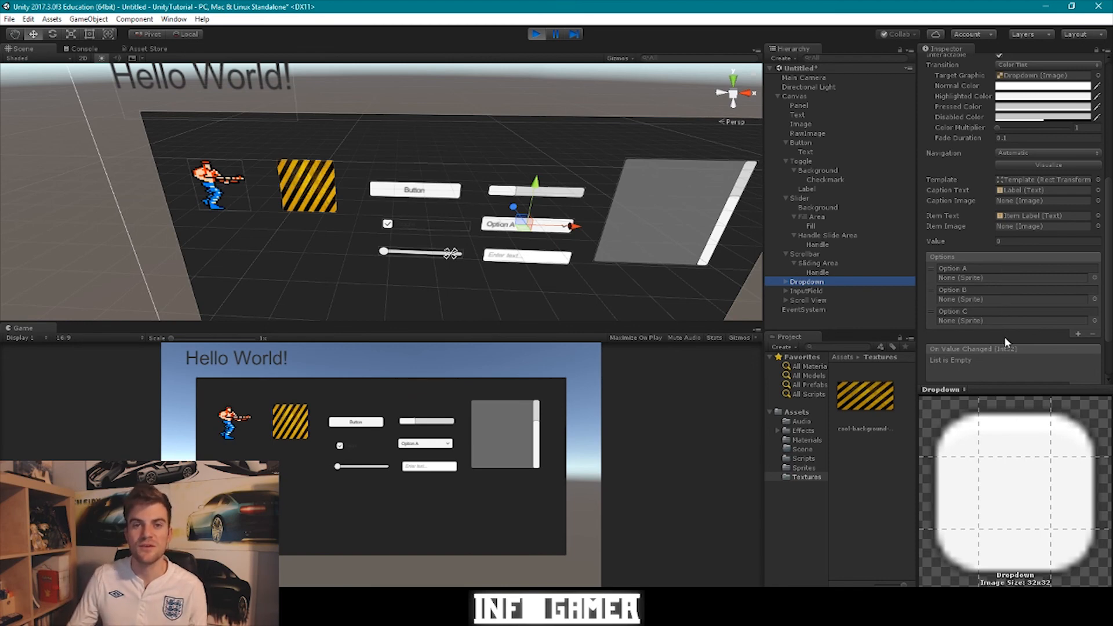
- Examine the Dropdown's Label, Arrow and Template child objects, and exit Play mode
{"action": "left_click", "coordinate": [787, 283]}
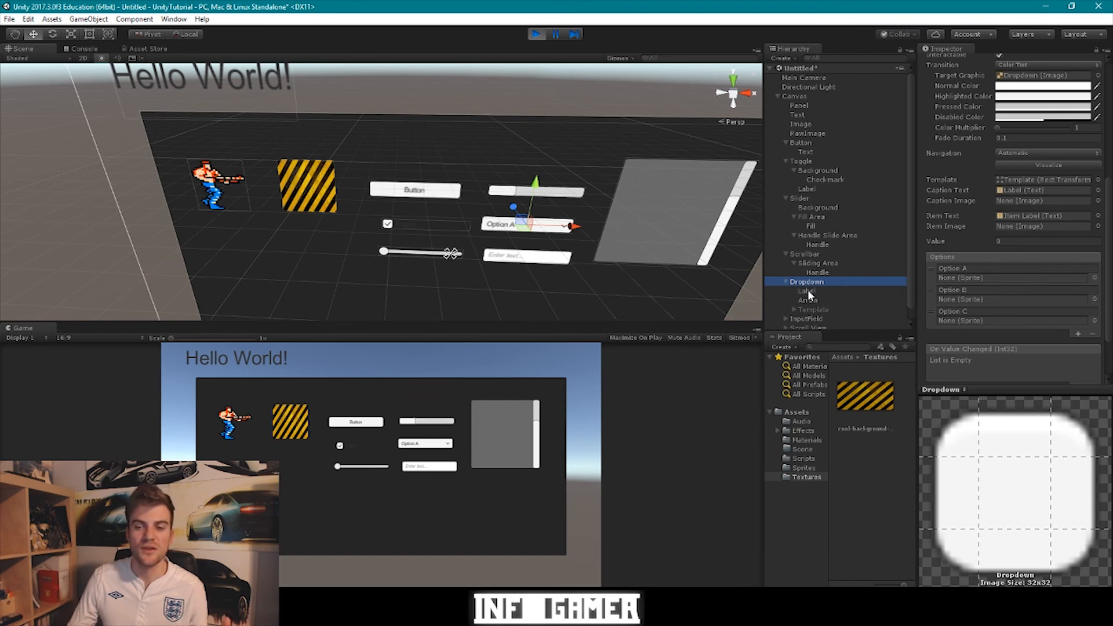
{"action": "left_click", "coordinate": [809, 293]}
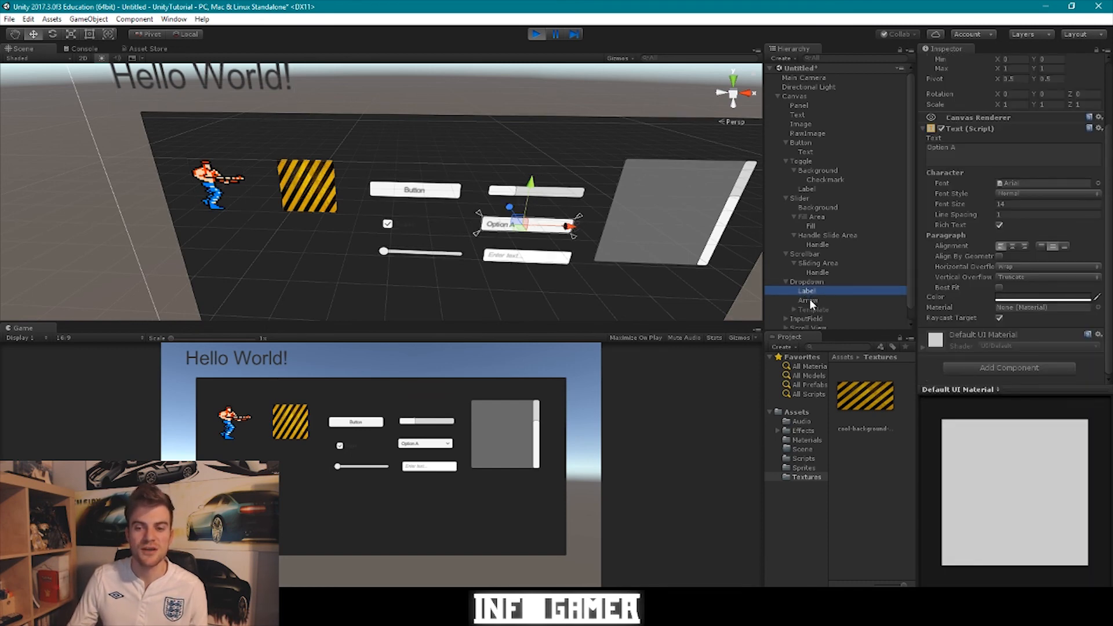
{"action": "left_click", "coordinate": [810, 299]}
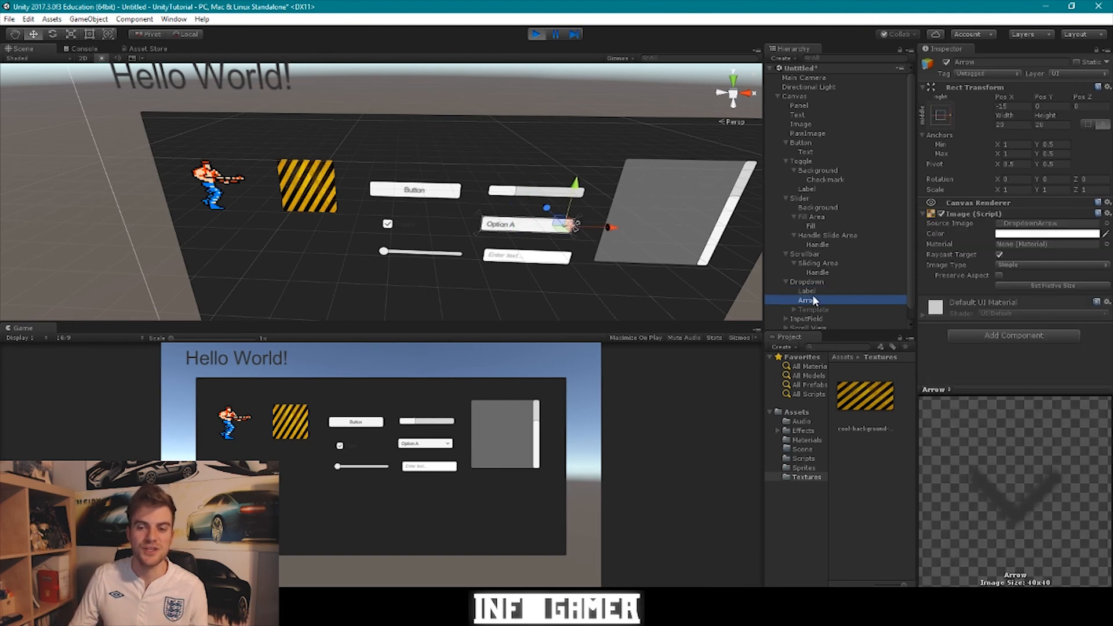
{"action": "left_click", "coordinate": [817, 307]}
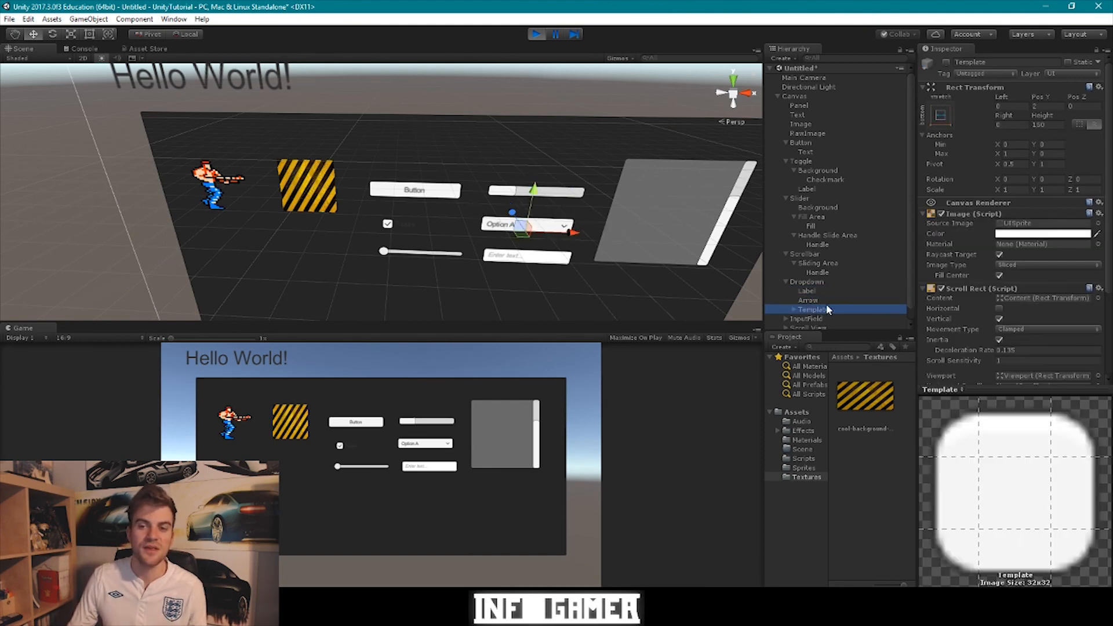
{"action": "scroll", "coordinate": [970, 290], "scroll_direction": "down", "scroll_amount": 3}
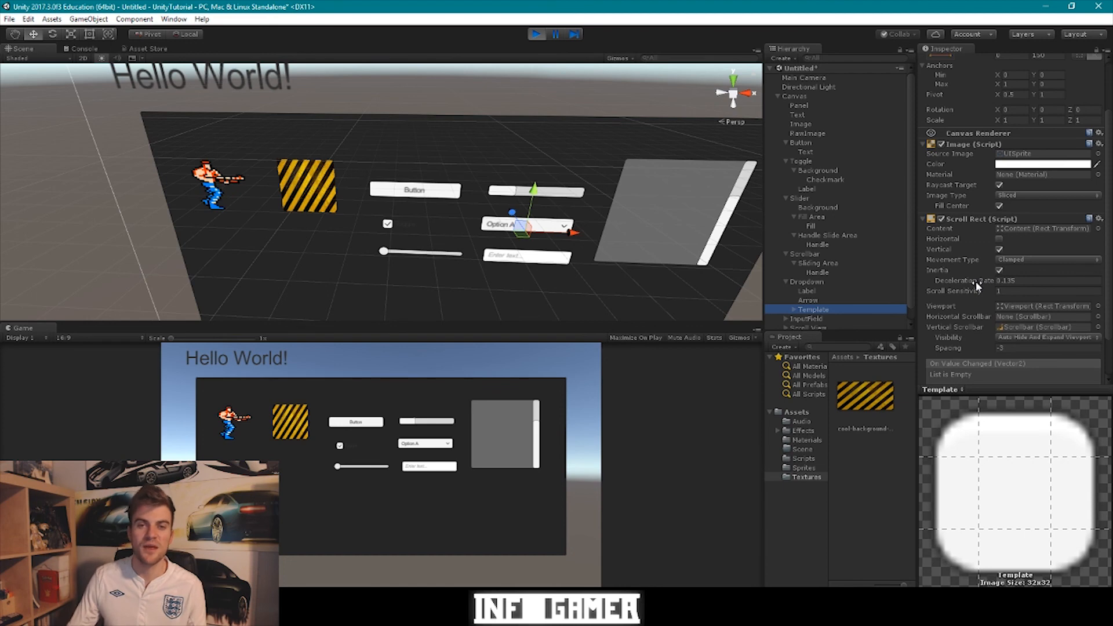
{"action": "scroll", "coordinate": [976, 272], "scroll_direction": "up", "scroll_amount": 3}
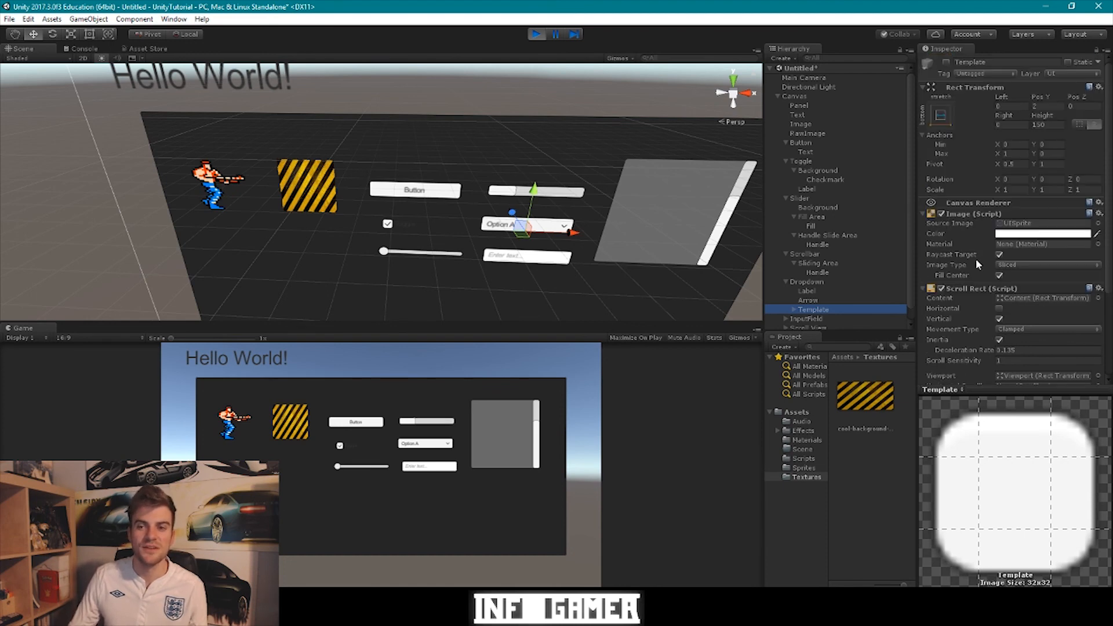
{"action": "key", "text": "ctrl+p"}
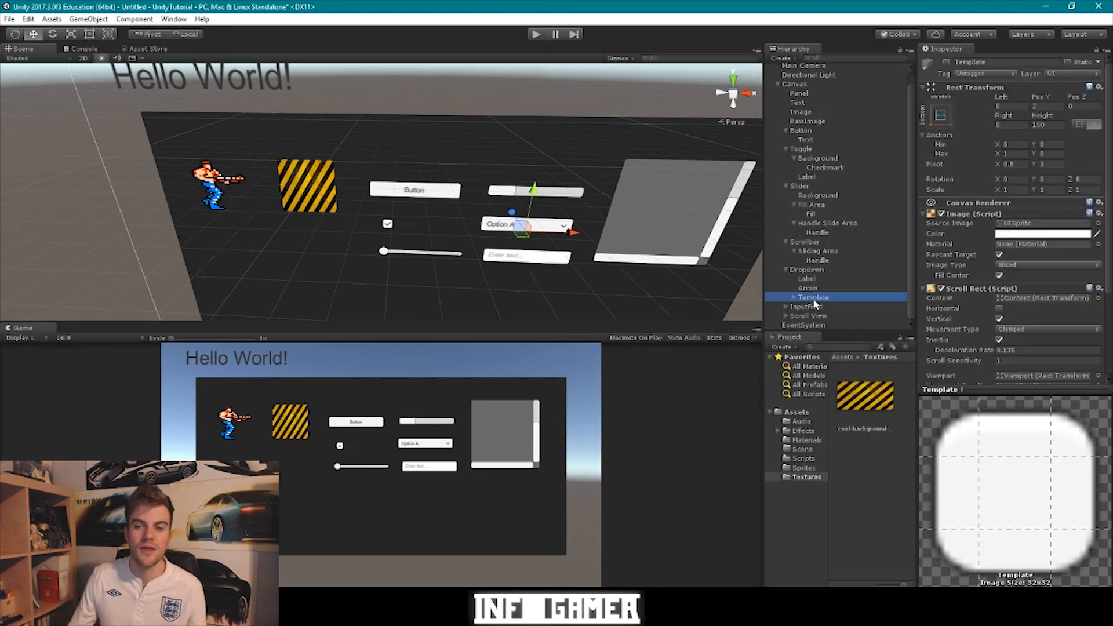
- Examine the InputField's component settings and its Placeholder and Text child objects
{"action": "left_click", "coordinate": [813, 308]}
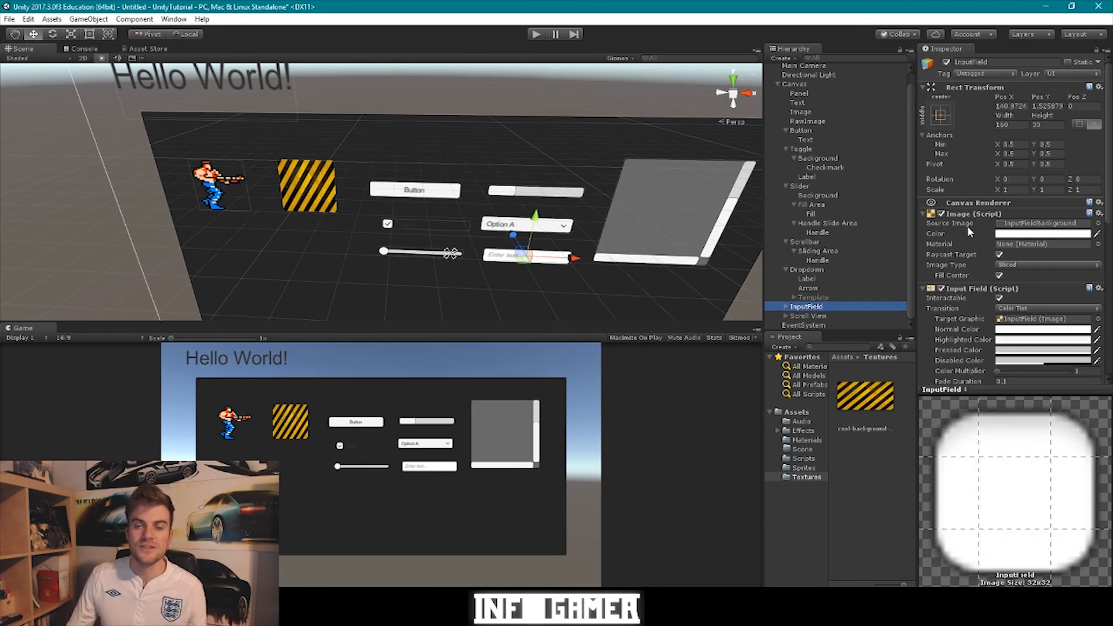
{"action": "scroll", "coordinate": [967, 241], "scroll_direction": "down", "scroll_amount": 3}
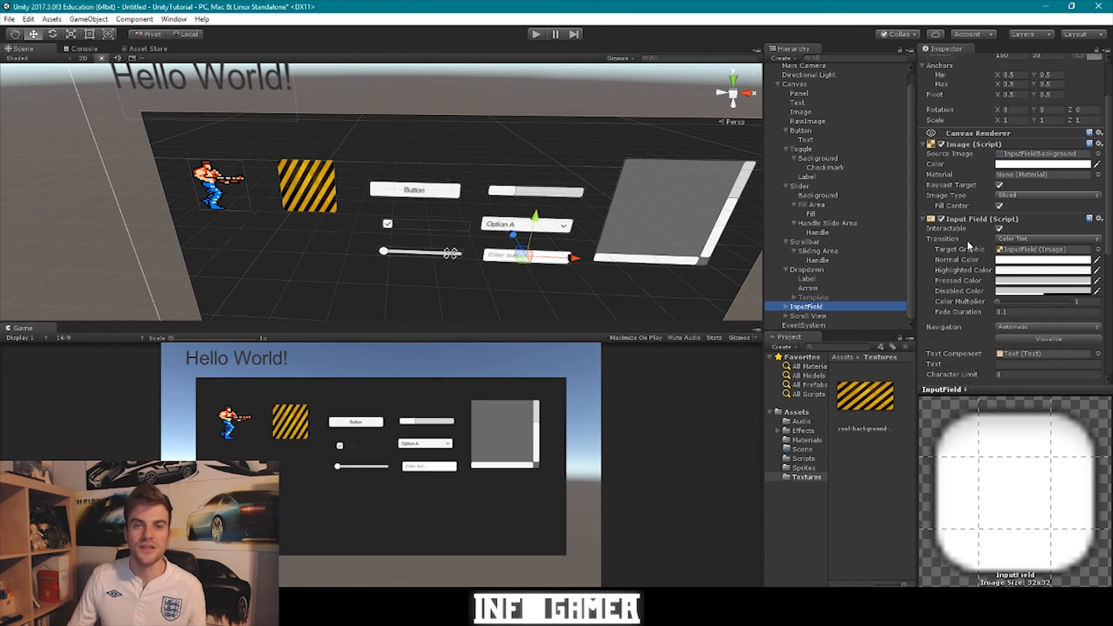
{"action": "scroll", "coordinate": [967, 240], "scroll_direction": "down", "scroll_amount": 4}
{"action": "scroll", "coordinate": [968, 240], "scroll_direction": "down", "scroll_amount": 4}
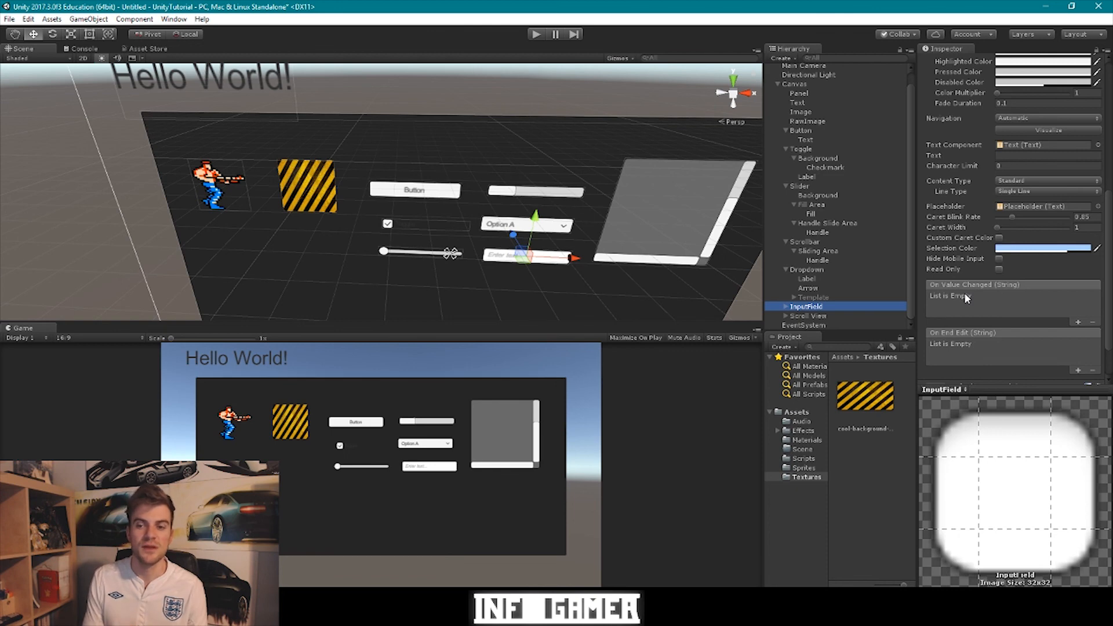
{"action": "double_click", "coordinate": [788, 308]}
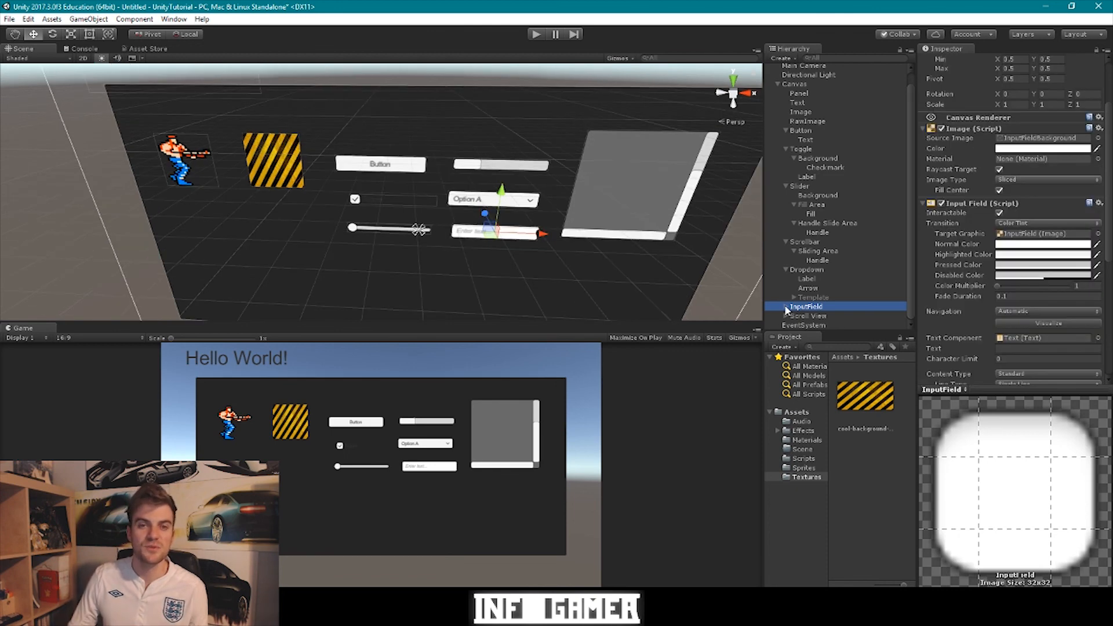
{"action": "left_click", "coordinate": [786, 308]}
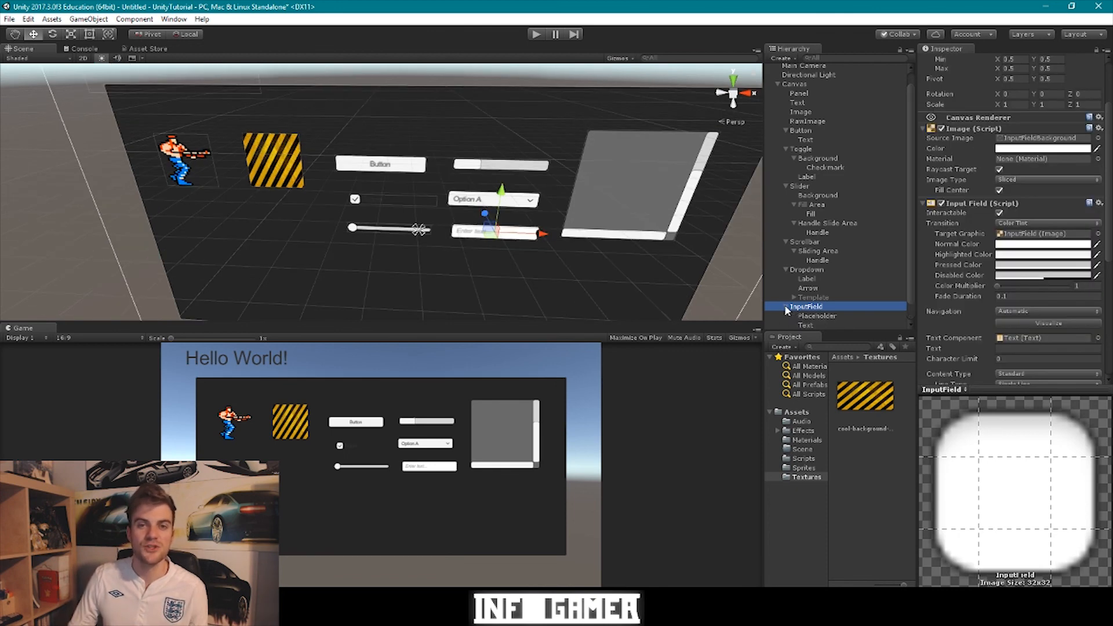
{"action": "left_click", "coordinate": [820, 316]}
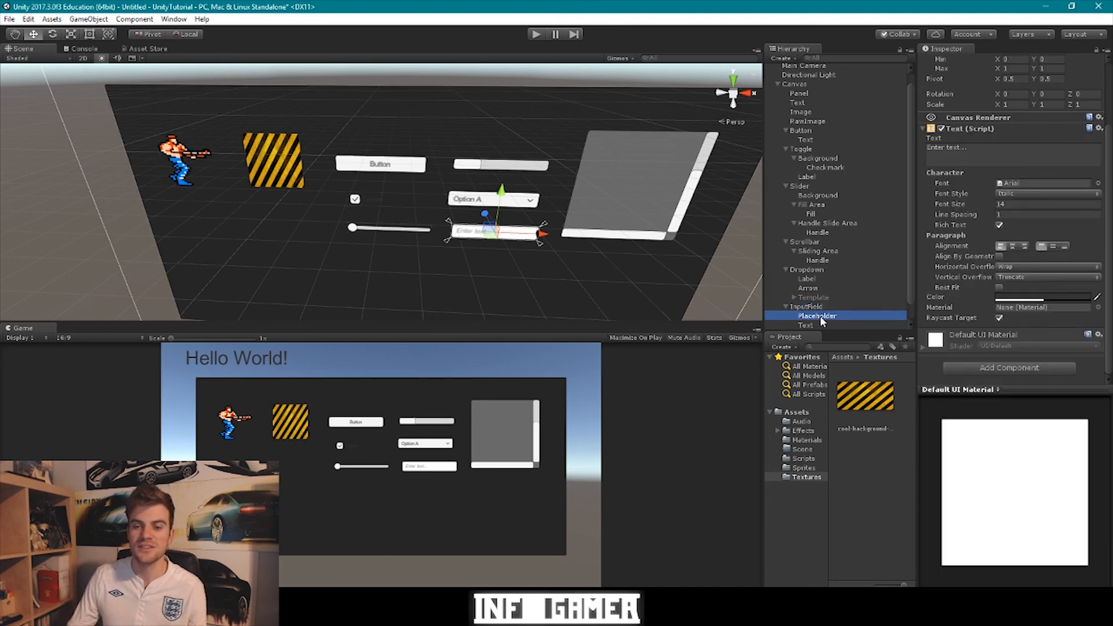
{"action": "left_click", "coordinate": [804, 326]}
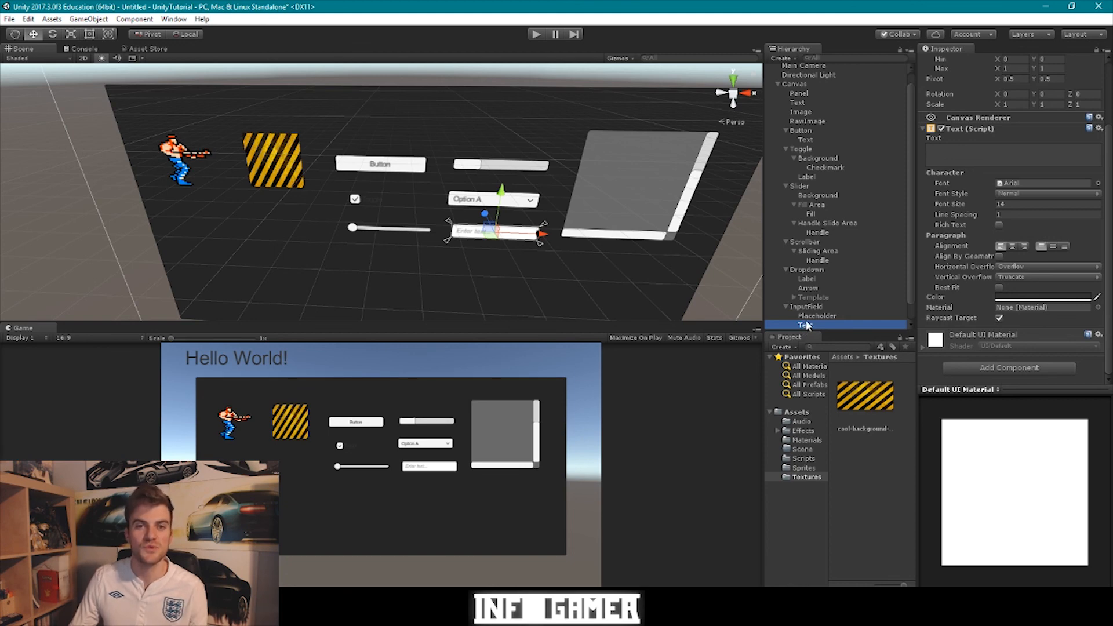
{"action": "scroll", "coordinate": [808, 317], "scroll_direction": "down", "scroll_amount": 2}
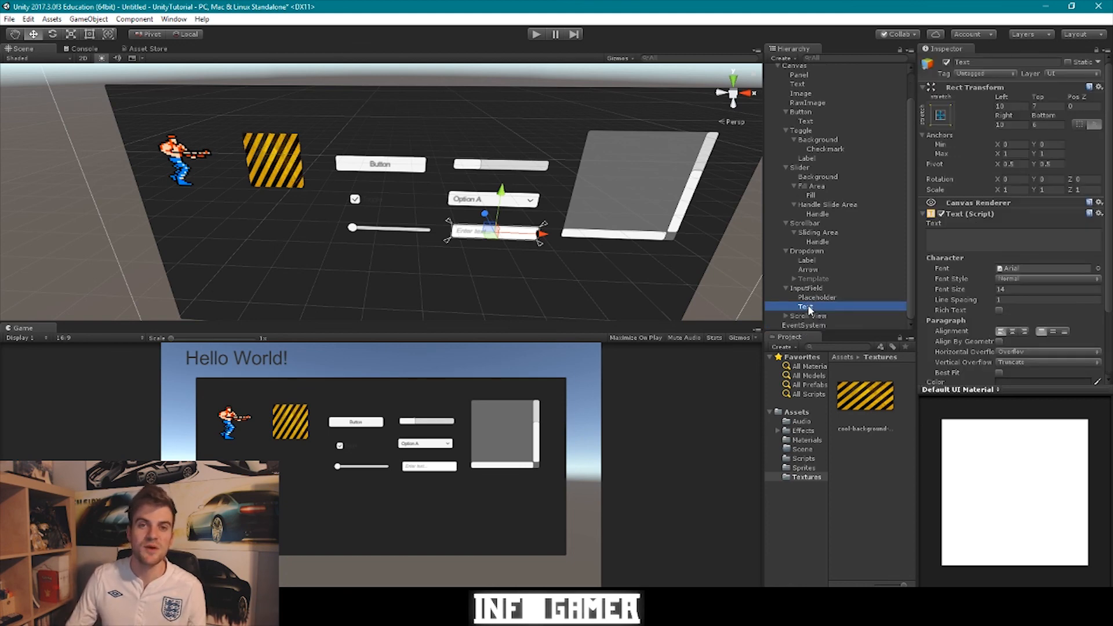
- Examine the Scroll View's Scroll Rect settings and reveal its child objects
{"action": "left_click", "coordinate": [809, 317]}
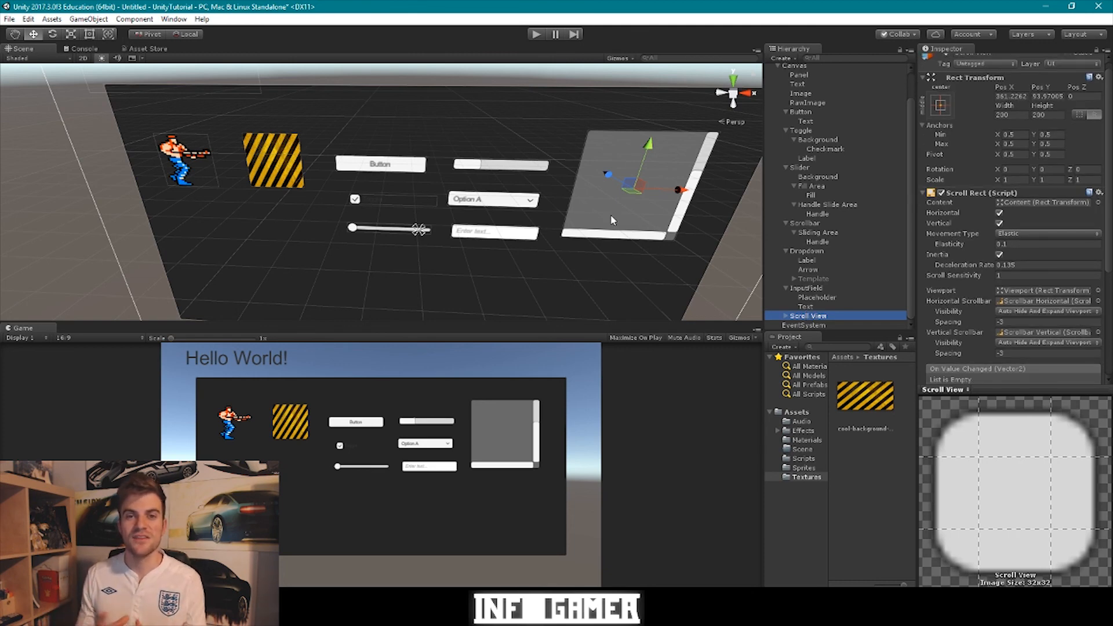
{"action": "left_click", "coordinate": [786, 313]}
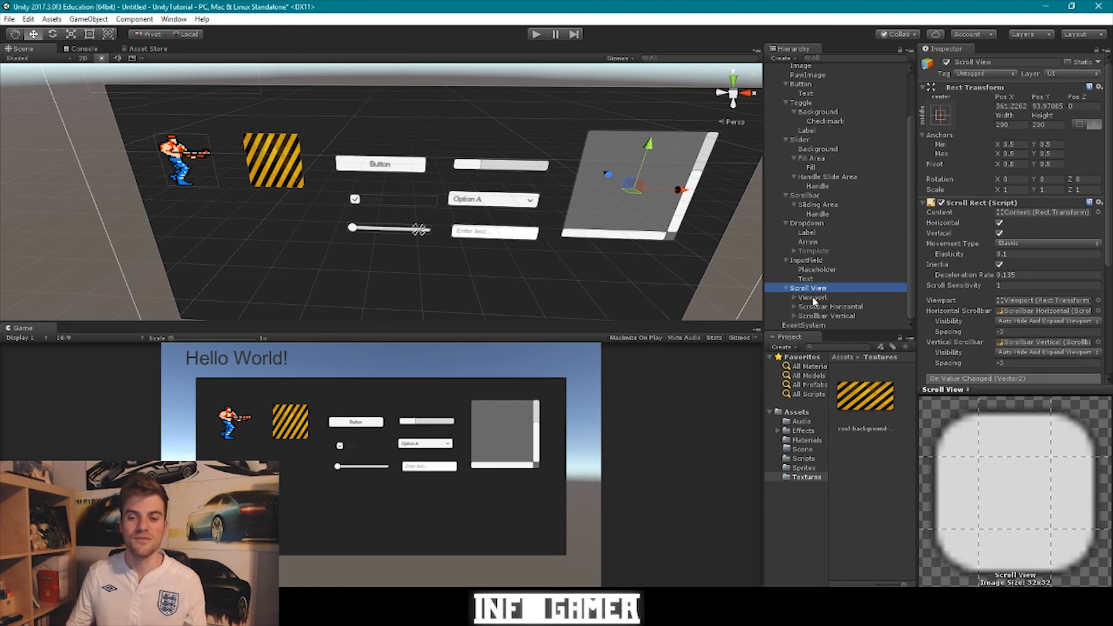